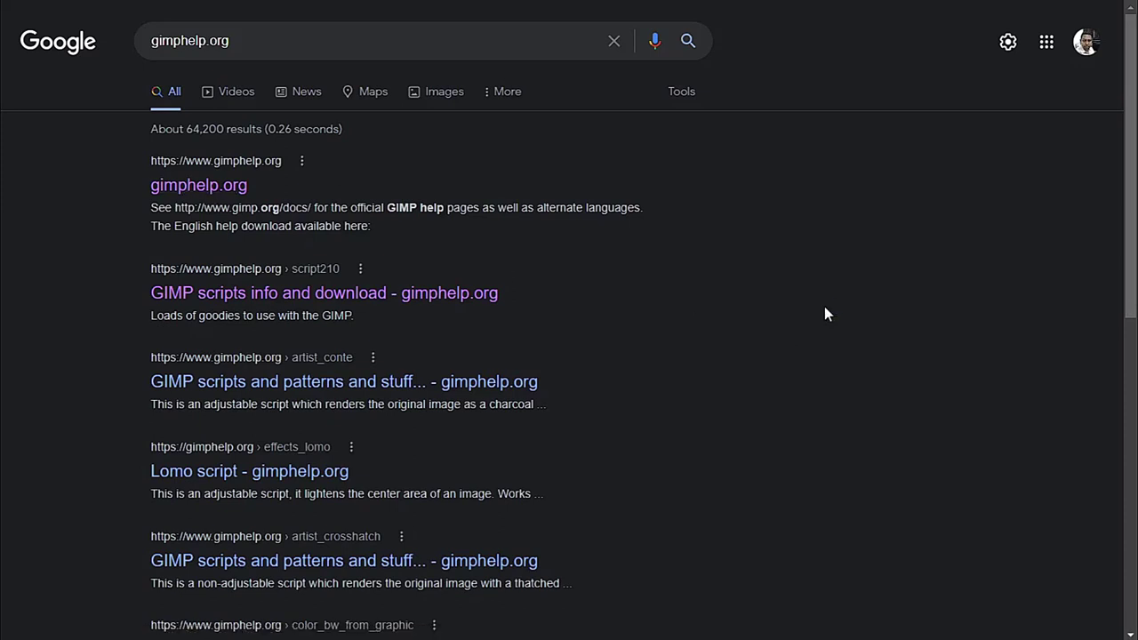
Switch to the browser showing the gimphelp.org home page and its About section
{"action": "key", "text": "alt+Tab"}
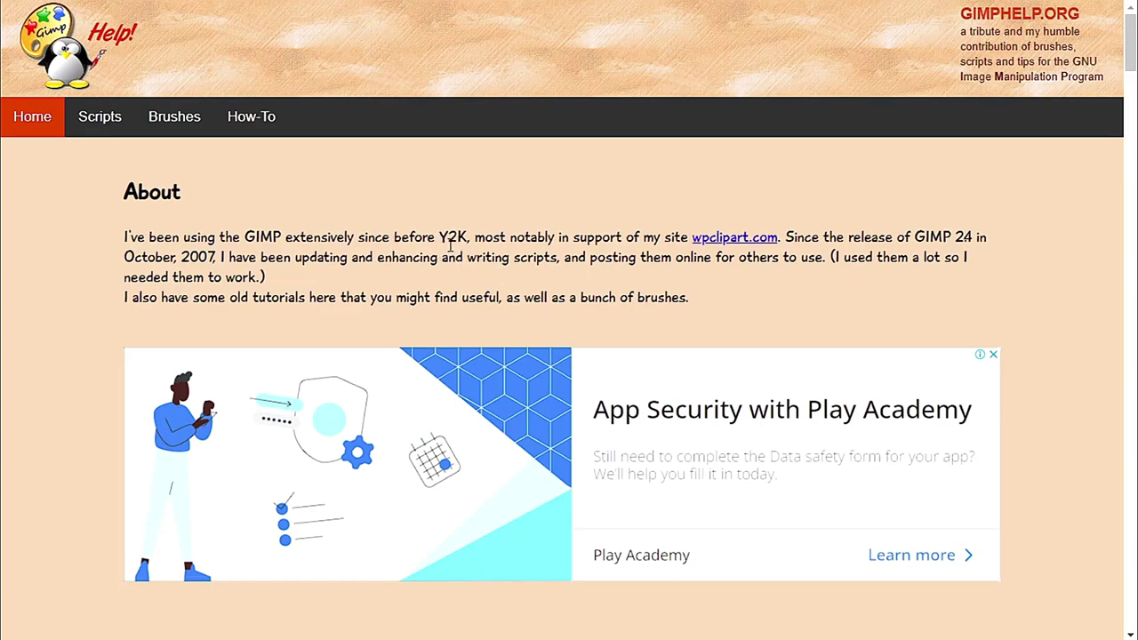
{"action": "scroll", "coordinate": [1026, 289], "scroll_direction": "down", "scroll_amount": 3}
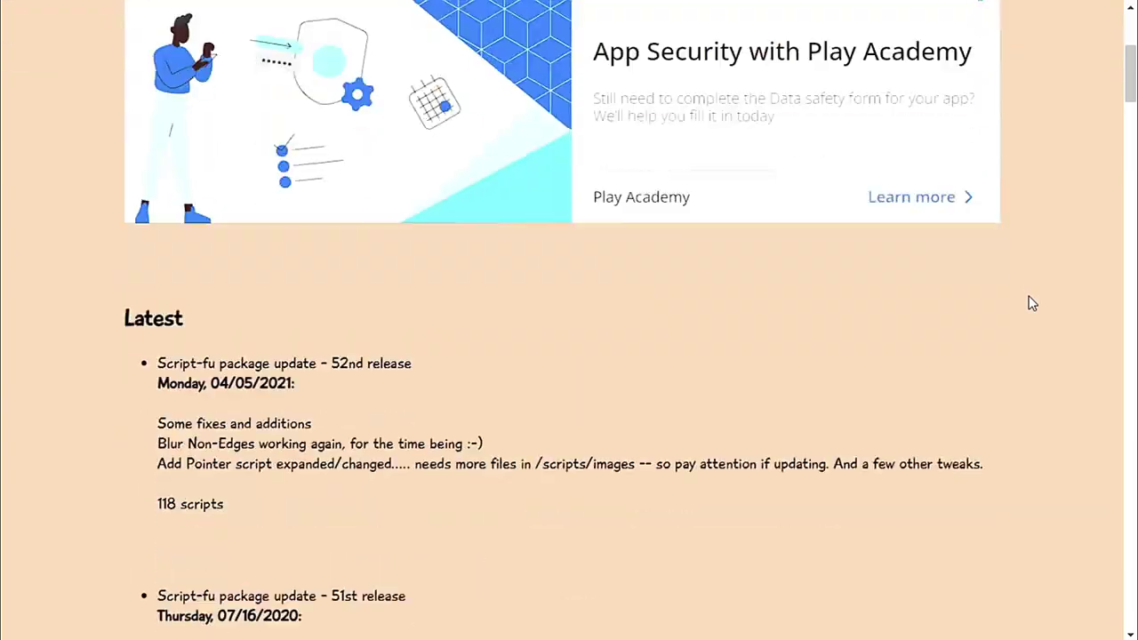
{"action": "scroll", "coordinate": [1028, 302], "scroll_direction": "down", "scroll_amount": 2}
{"action": "scroll", "coordinate": [967, 311], "scroll_direction": "down", "scroll_amount": 3}
{"action": "scroll", "coordinate": [966, 309], "scroll_direction": "down", "scroll_amount": 3}
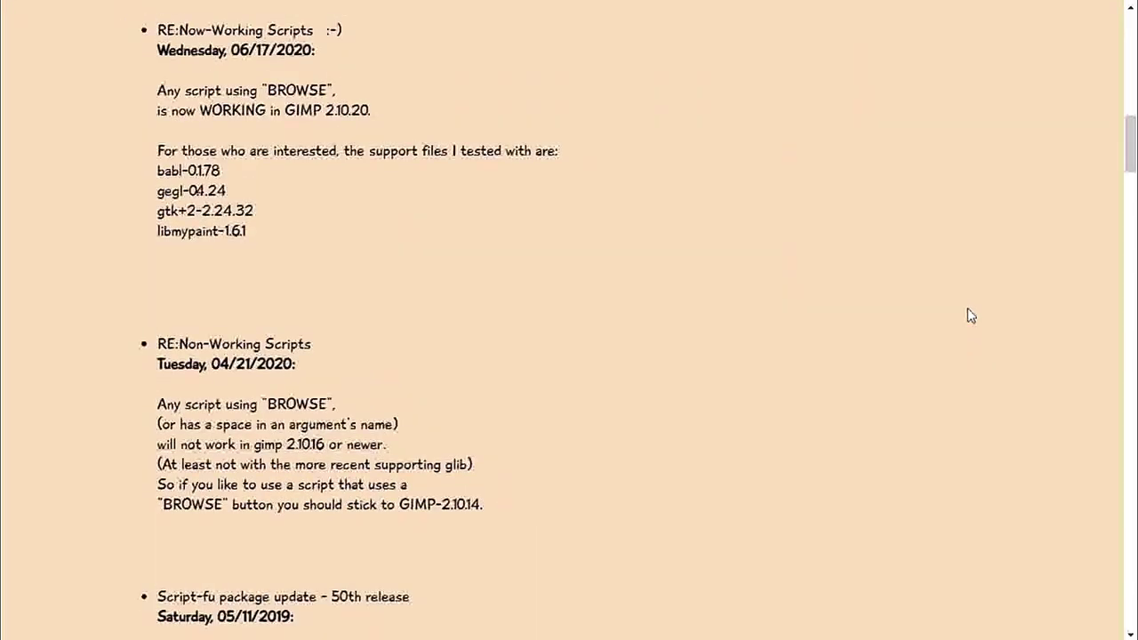
{"action": "scroll", "coordinate": [949, 317], "scroll_direction": "down", "scroll_amount": 2}
{"action": "scroll", "coordinate": [948, 317], "scroll_direction": "down", "scroll_amount": 2}
{"action": "scroll", "coordinate": [940, 320], "scroll_direction": "down", "scroll_amount": 2}
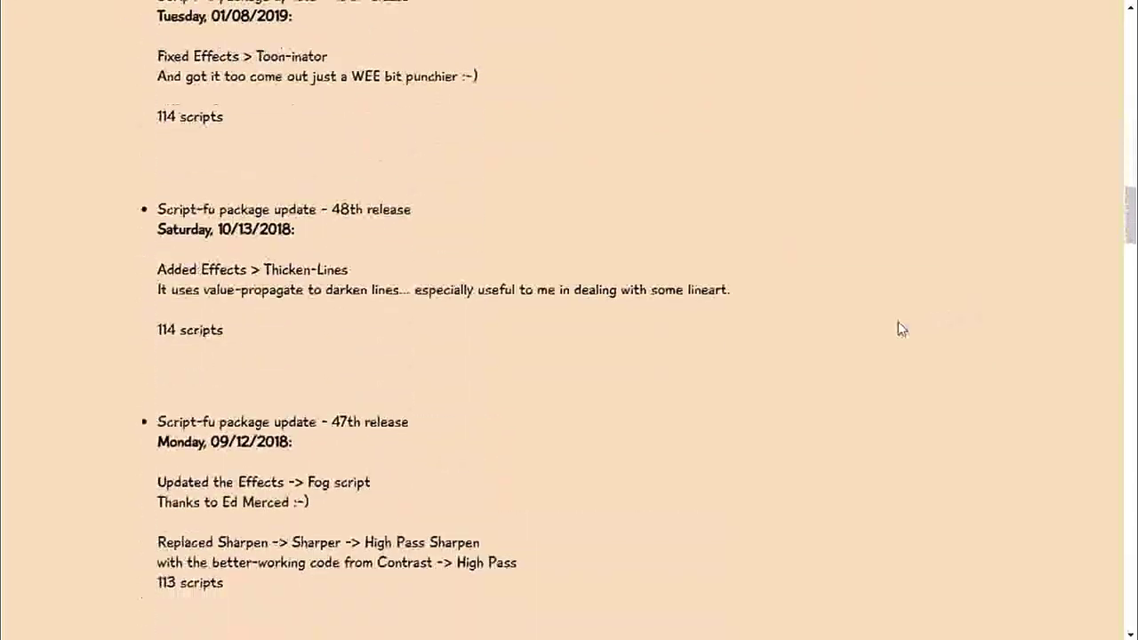
{"action": "scroll", "coordinate": [898, 328], "scroll_direction": "down", "scroll_amount": 1}
{"action": "scroll", "coordinate": [898, 328], "scroll_direction": "up", "scroll_amount": 3}
{"action": "scroll", "coordinate": [944, 330], "scroll_direction": "up", "scroll_amount": 3}
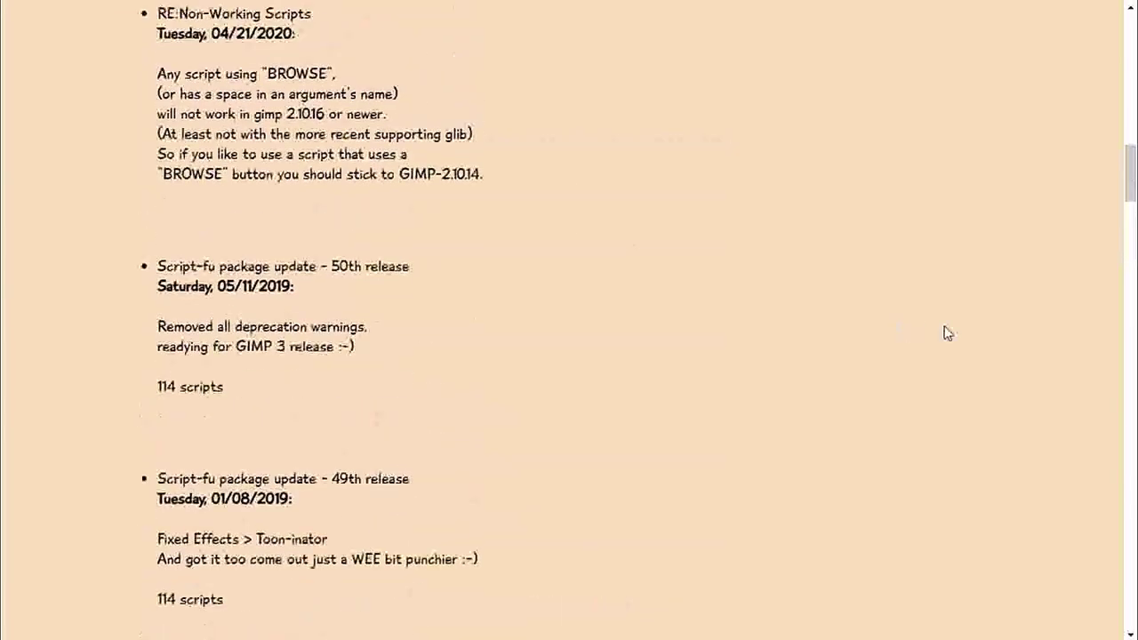
{"action": "scroll", "coordinate": [965, 331], "scroll_direction": "up", "scroll_amount": 5}
{"action": "scroll", "coordinate": [987, 334], "scroll_direction": "up", "scroll_amount": 5}
{"action": "scroll", "coordinate": [988, 334], "scroll_direction": "up", "scroll_amount": 4}
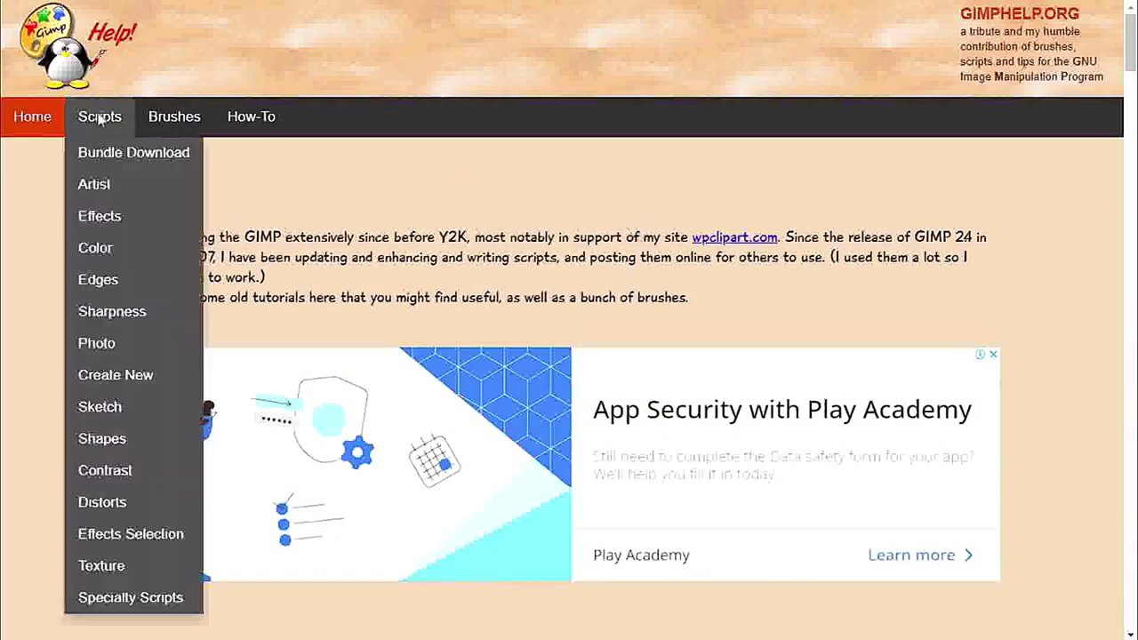
{"action": "mouse_move", "coordinate": [99, 116]}
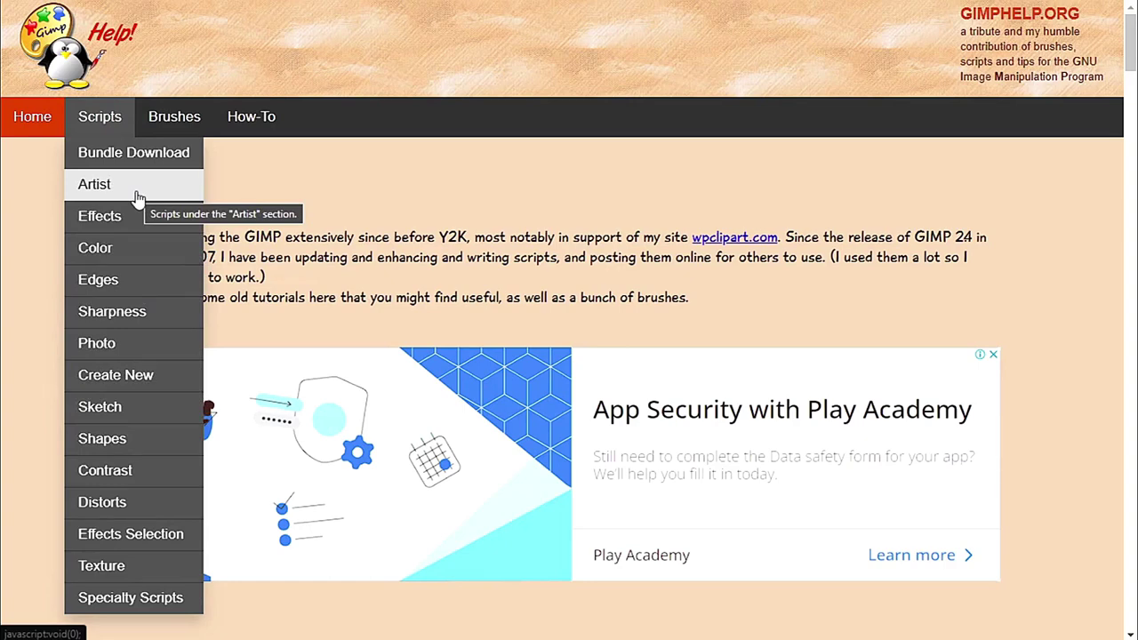
Open the GIMP 2.10 scripts bundle page, dismiss the bottom ad, and scroll to the zip/bz2 downloads
{"action": "left_click", "coordinate": [153, 157]}
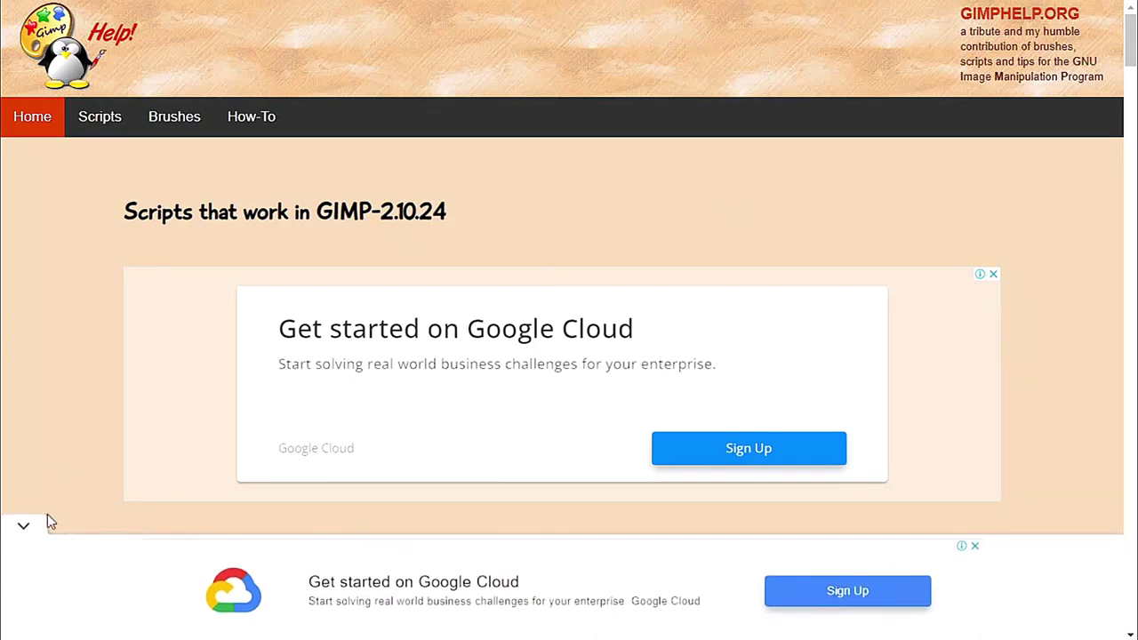
{"action": "left_click", "coordinate": [24, 525]}
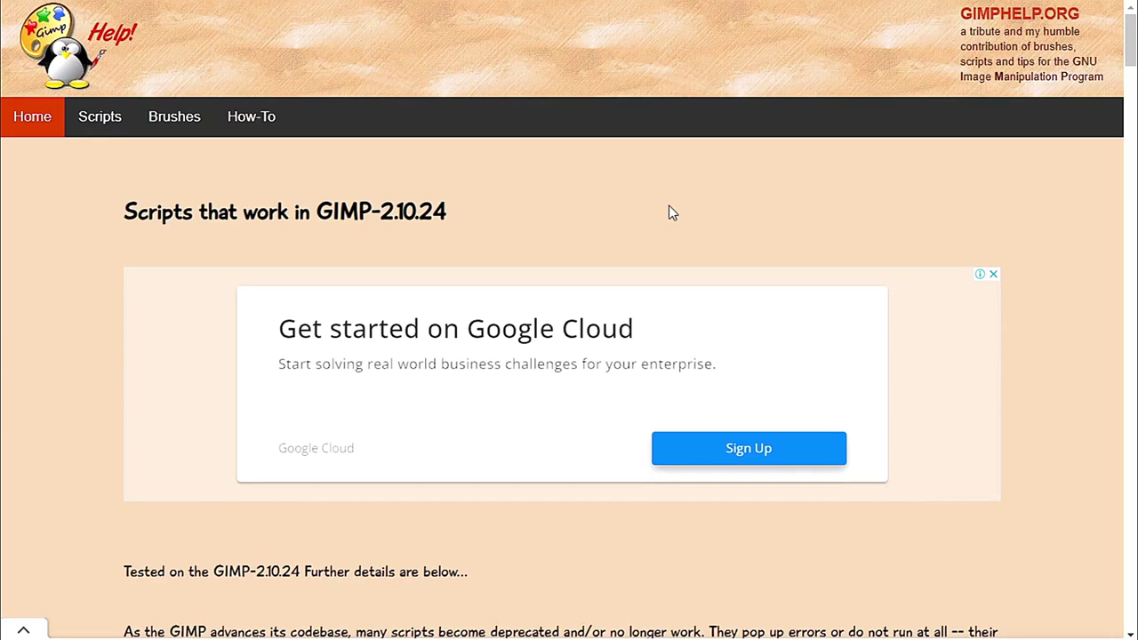
{"action": "scroll", "coordinate": [1017, 260], "scroll_direction": "down", "scroll_amount": 4}
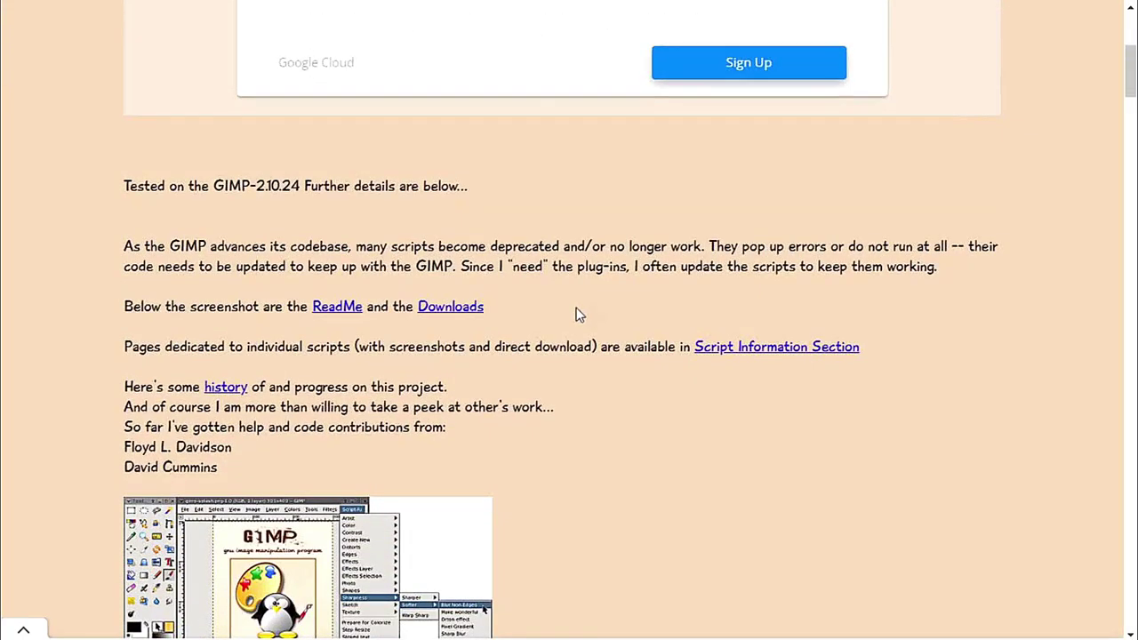
{"action": "scroll", "coordinate": [578, 313], "scroll_direction": "down", "scroll_amount": 4}
{"action": "scroll", "coordinate": [577, 307], "scroll_direction": "up", "scroll_amount": 2}
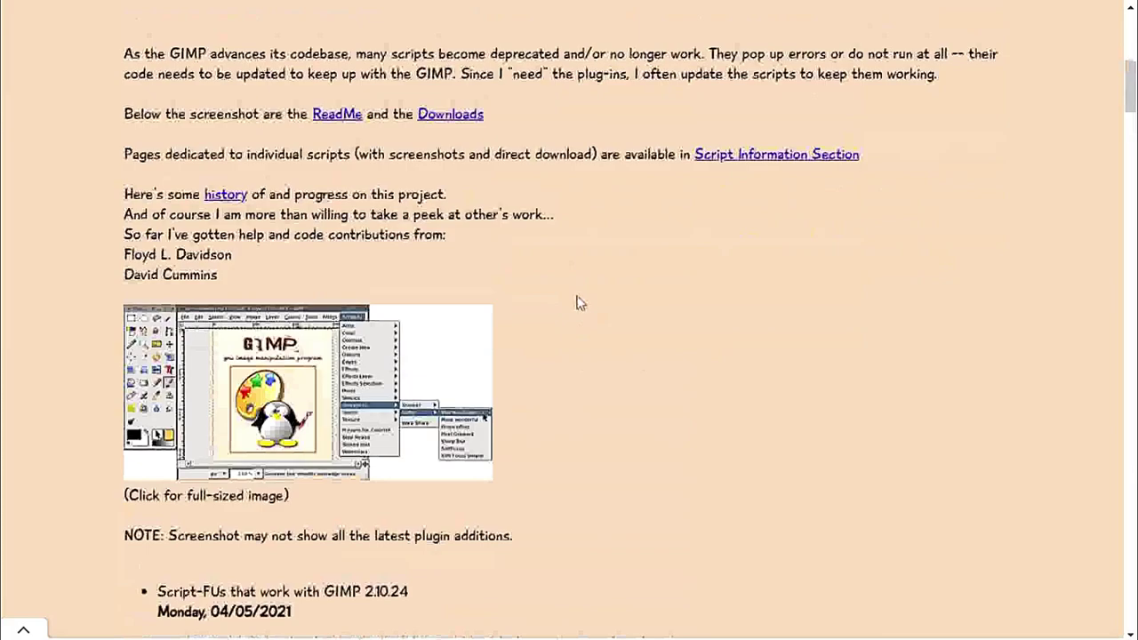
{"action": "scroll", "coordinate": [577, 304], "scroll_direction": "down", "scroll_amount": 3}
{"action": "scroll", "coordinate": [578, 308], "scroll_direction": "down", "scroll_amount": 1}
{"action": "scroll", "coordinate": [601, 313], "scroll_direction": "down", "scroll_amount": 3}
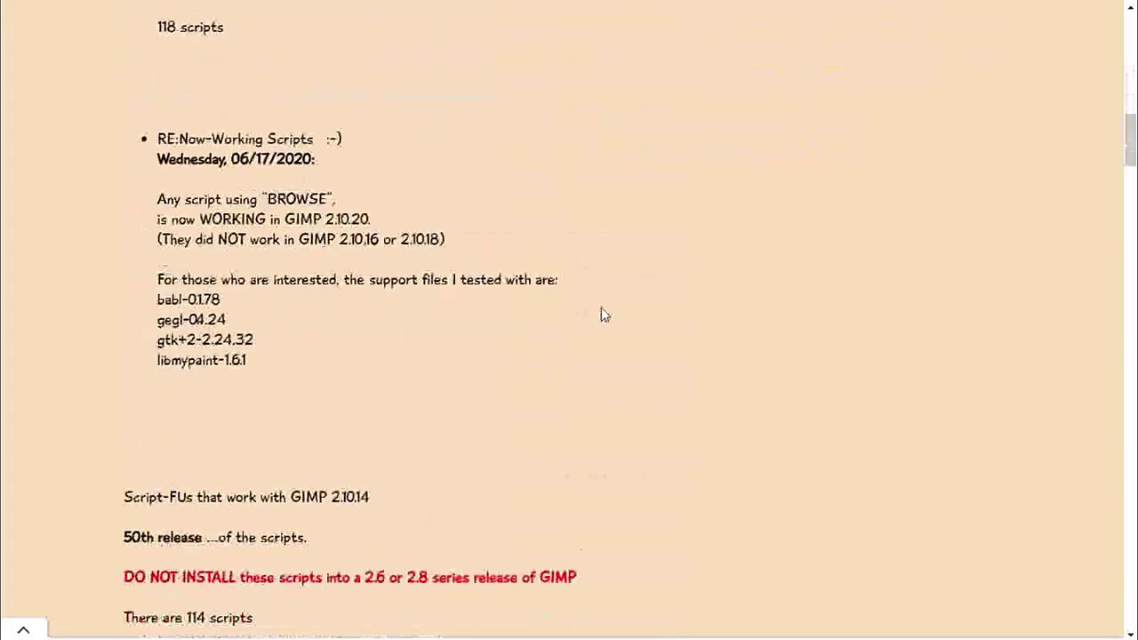
{"action": "scroll", "coordinate": [602, 311], "scroll_direction": "down", "scroll_amount": 3}
{"action": "scroll", "coordinate": [432, 325], "scroll_direction": "down", "scroll_amount": 3}
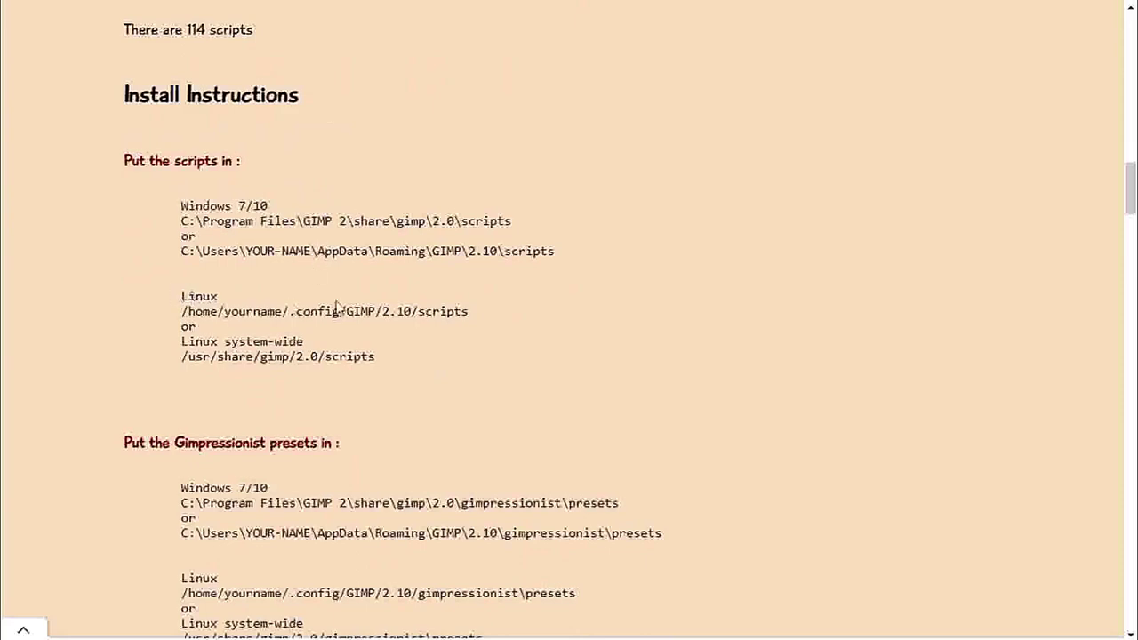
{"action": "scroll", "coordinate": [642, 302], "scroll_direction": "down", "scroll_amount": 5}
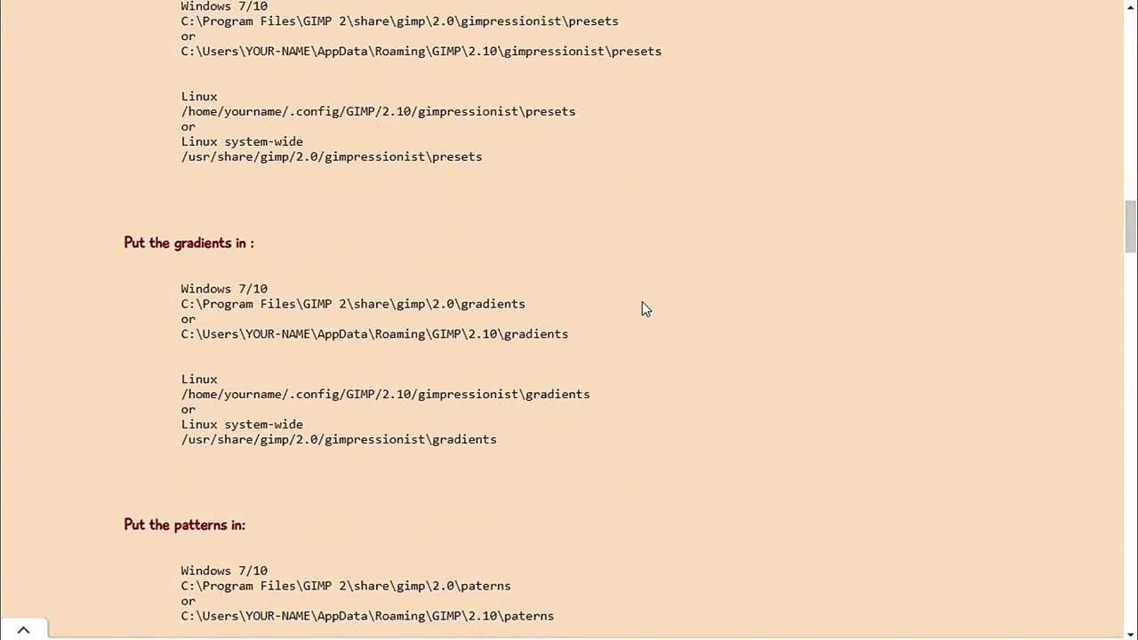
{"action": "scroll", "coordinate": [642, 302], "scroll_direction": "down", "scroll_amount": 3}
{"action": "scroll", "coordinate": [642, 308], "scroll_direction": "down", "scroll_amount": 3}
{"action": "scroll", "coordinate": [644, 297], "scroll_direction": "down", "scroll_amount": 6}
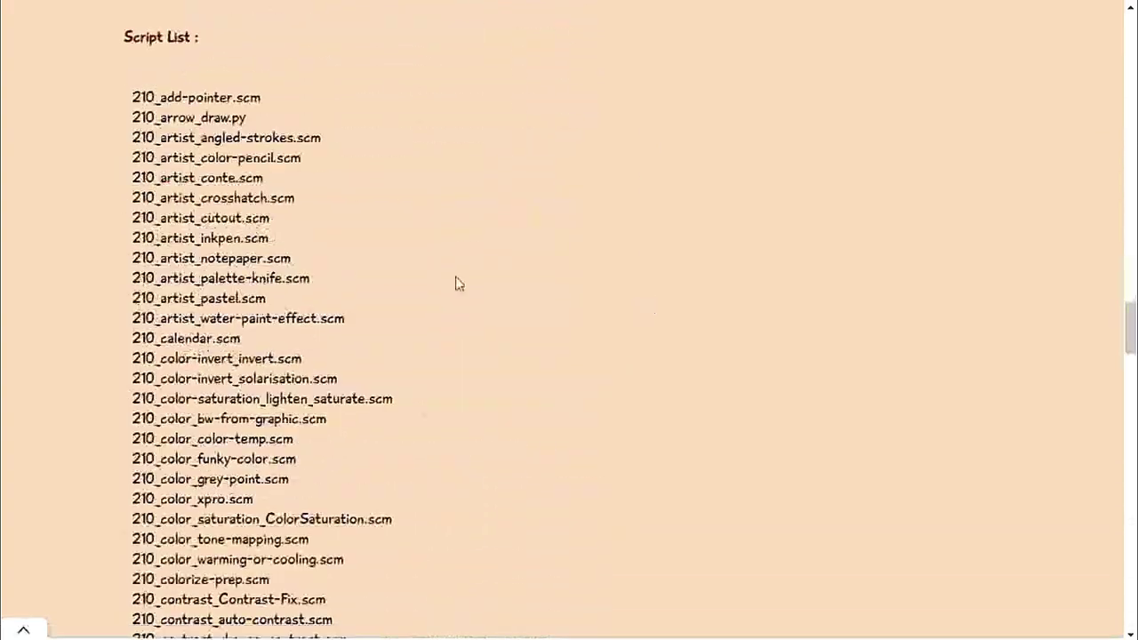
{"action": "scroll", "coordinate": [546, 213], "scroll_direction": "down", "scroll_amount": 4}
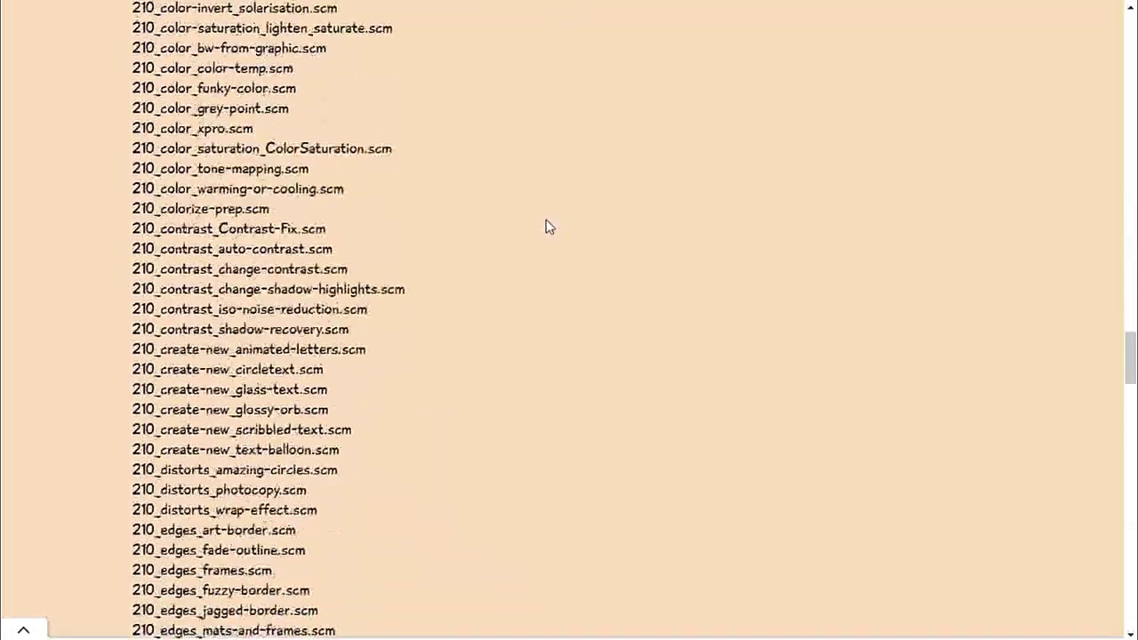
{"action": "scroll", "coordinate": [548, 249], "scroll_direction": "down", "scroll_amount": 5}
{"action": "scroll", "coordinate": [551, 271], "scroll_direction": "down", "scroll_amount": 4}
{"action": "scroll", "coordinate": [590, 287], "scroll_direction": "down", "scroll_amount": 3}
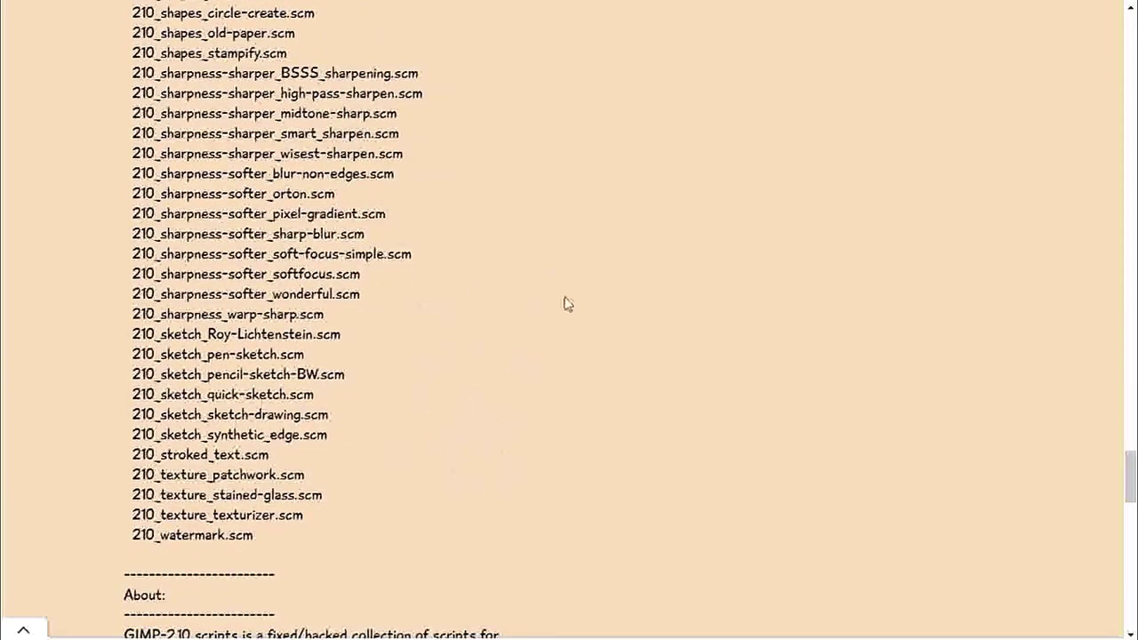
{"action": "scroll", "coordinate": [574, 319], "scroll_direction": "down", "scroll_amount": 1}
{"action": "scroll", "coordinate": [575, 318], "scroll_direction": "down", "scroll_amount": 5}
{"action": "scroll", "coordinate": [587, 355], "scroll_direction": "down", "scroll_amount": 2}
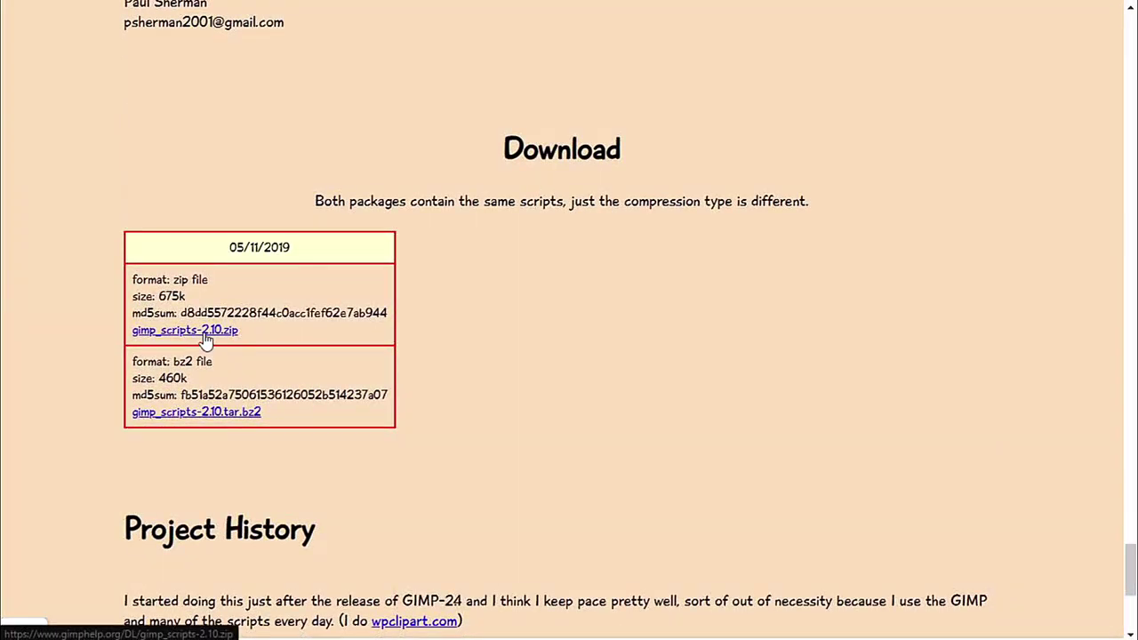
Download gimp_scripts-2.10.zip (675 KB) in Edge and show it in the Downloads folder
{"action": "left_click", "coordinate": [234, 415]}
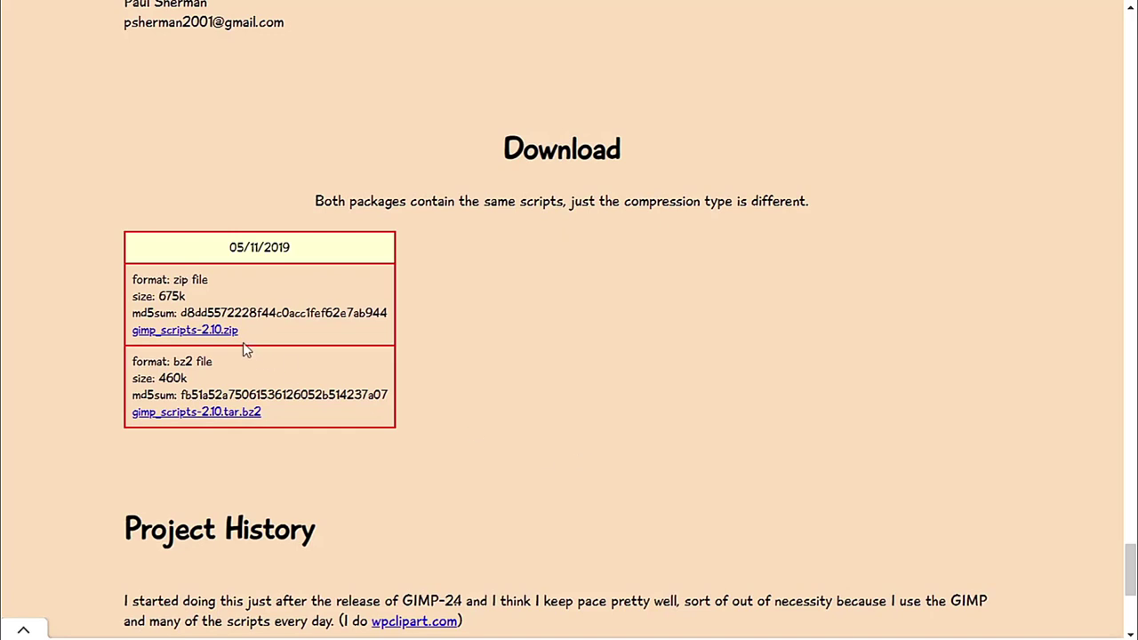
{"action": "left_click", "coordinate": [207, 338]}
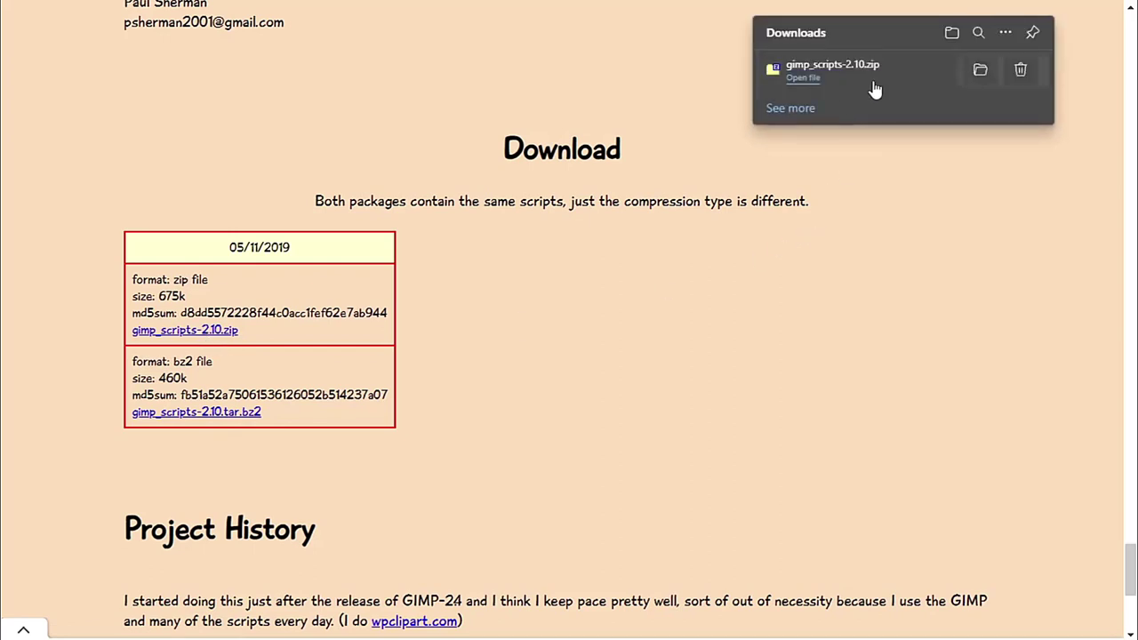
{"action": "mouse_move", "coordinate": [889, 71]}
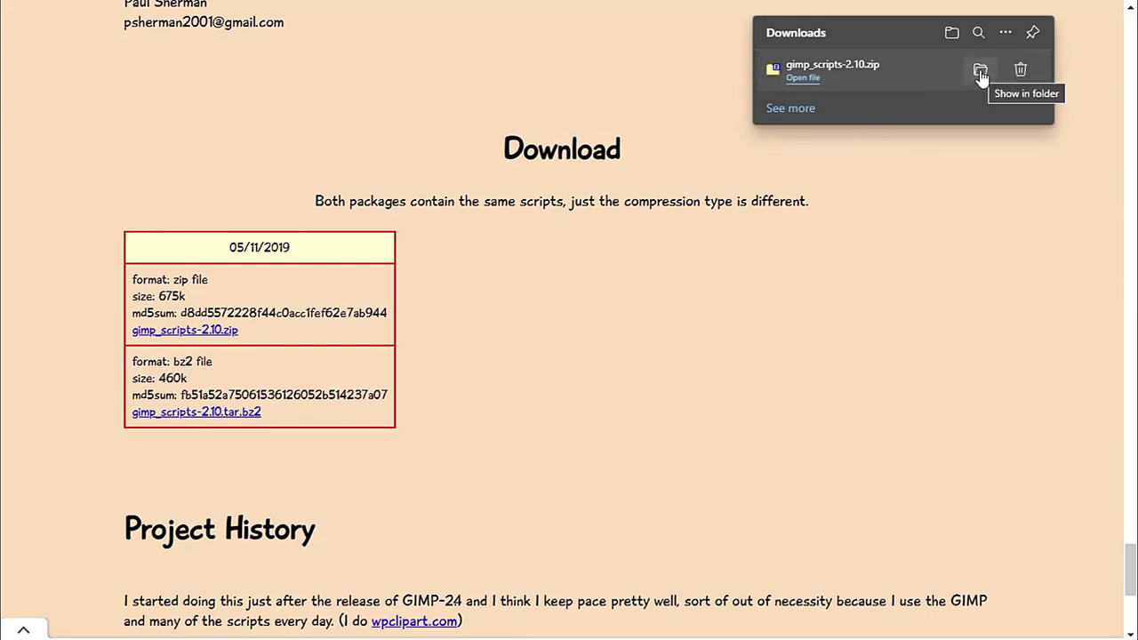
{"action": "left_click", "coordinate": [980, 72]}
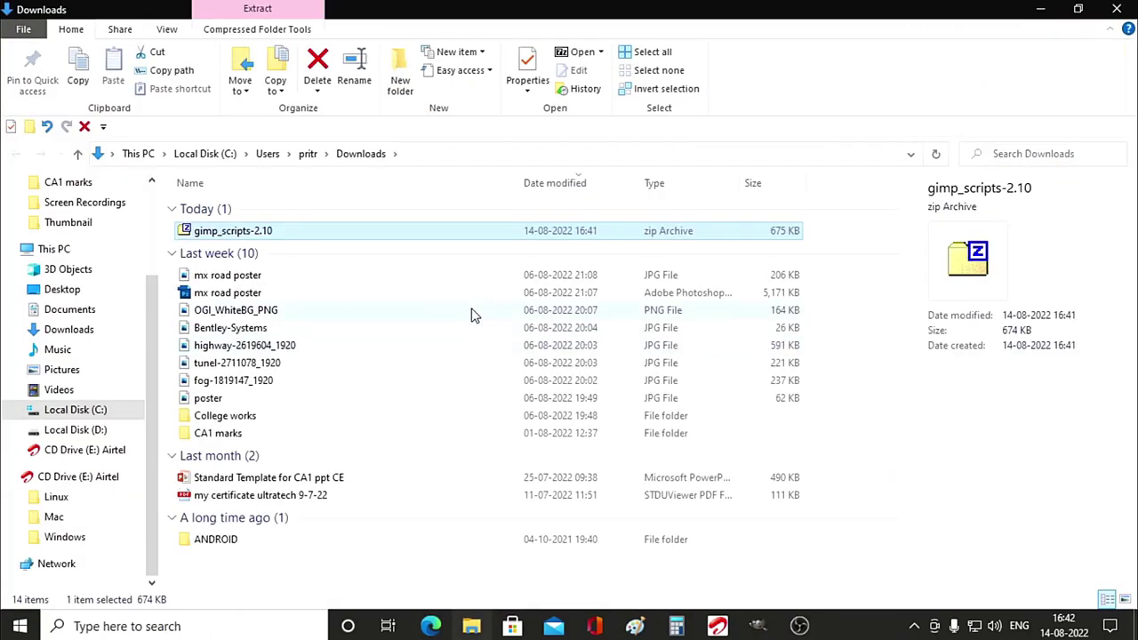
Preview the zip's gimp_scripts-2.10 folder in 7-Zip, then close the archive
{"action": "double_click", "coordinate": [238, 231]}
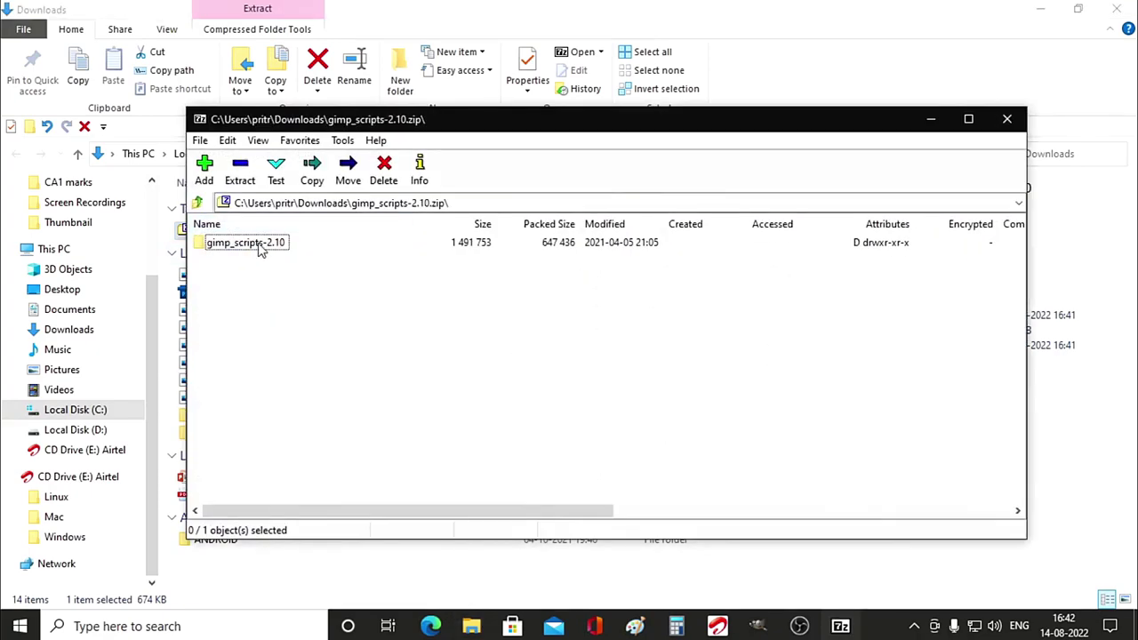
{"action": "double_click", "coordinate": [260, 245]}
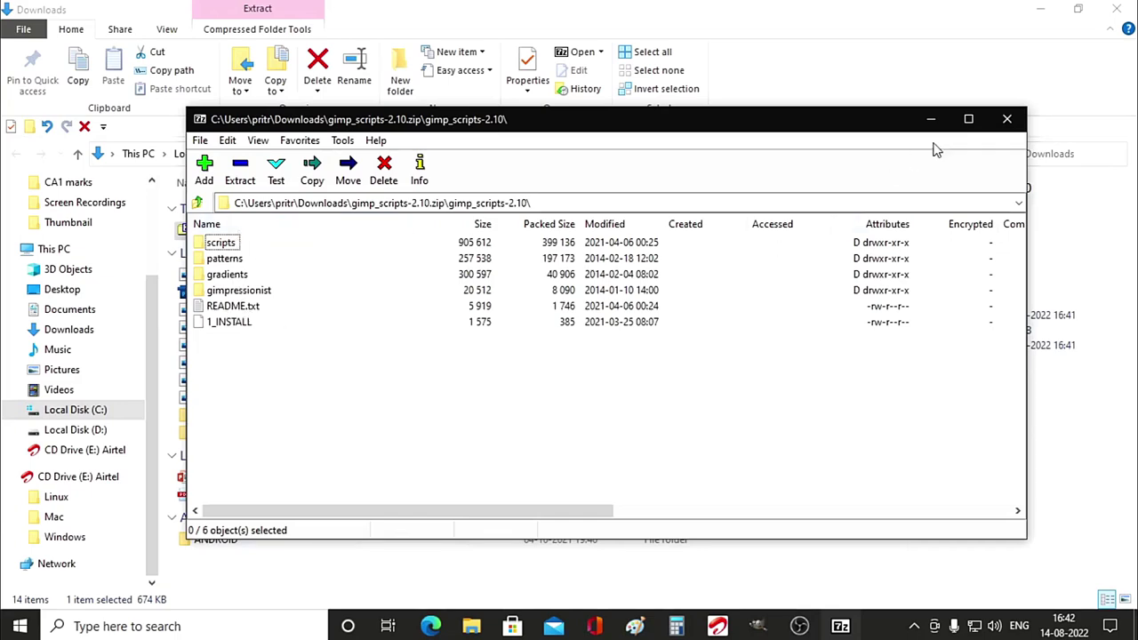
{"action": "left_click", "coordinate": [1007, 118]}
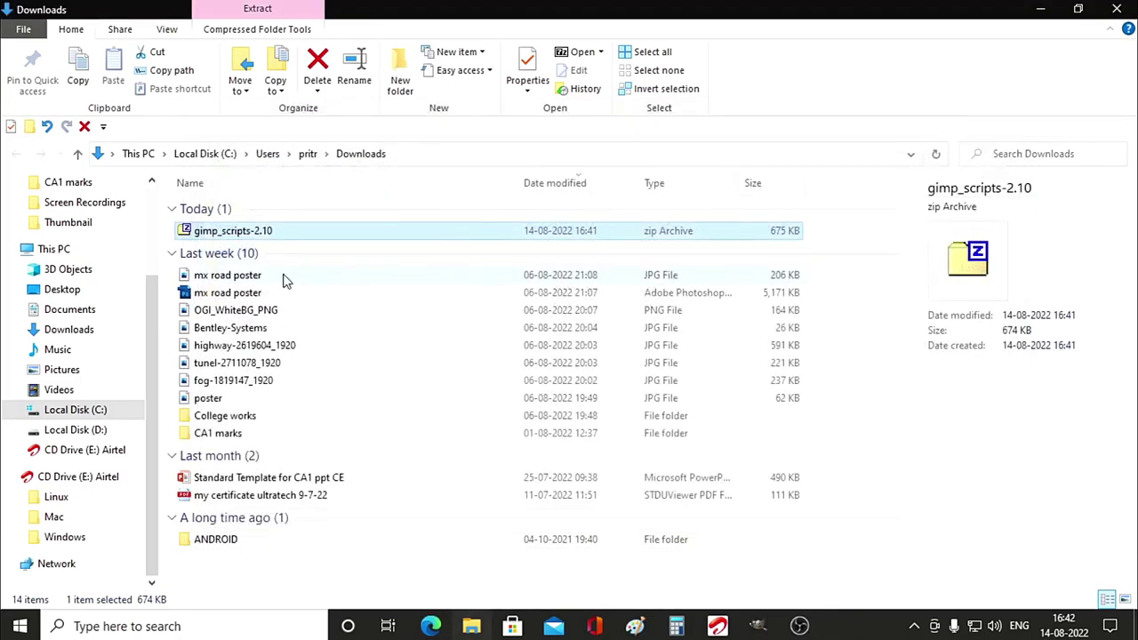
Extract the zip with 7-Zip to a gimp_scripts-2.10 folder and open that folder
{"action": "right_click", "coordinate": [220, 240]}
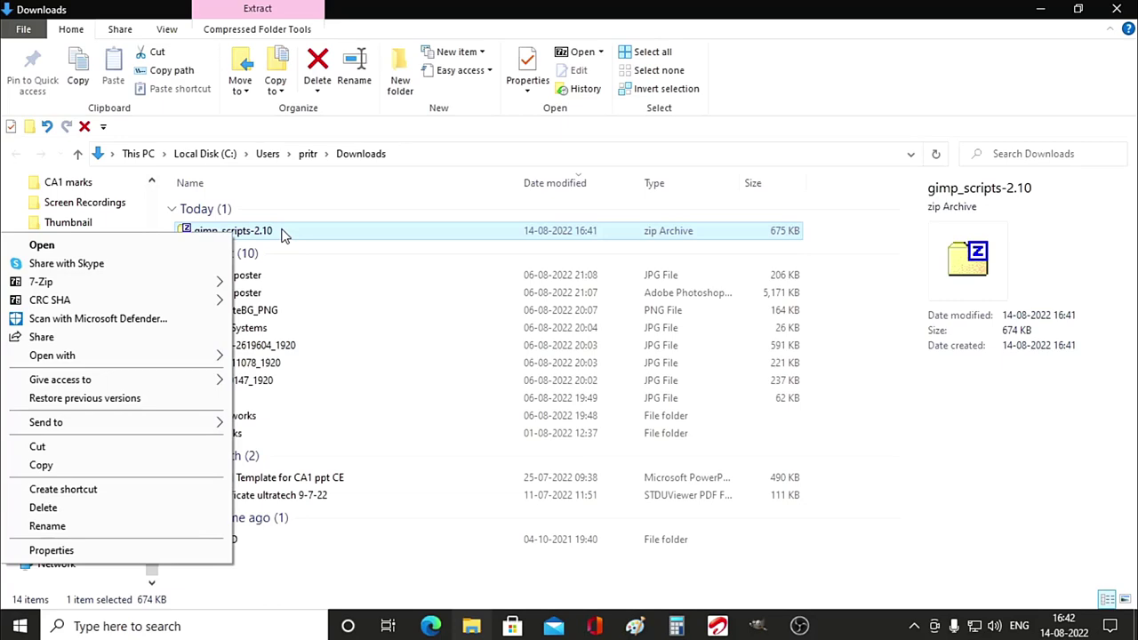
{"action": "mouse_move", "coordinate": [41, 281]}
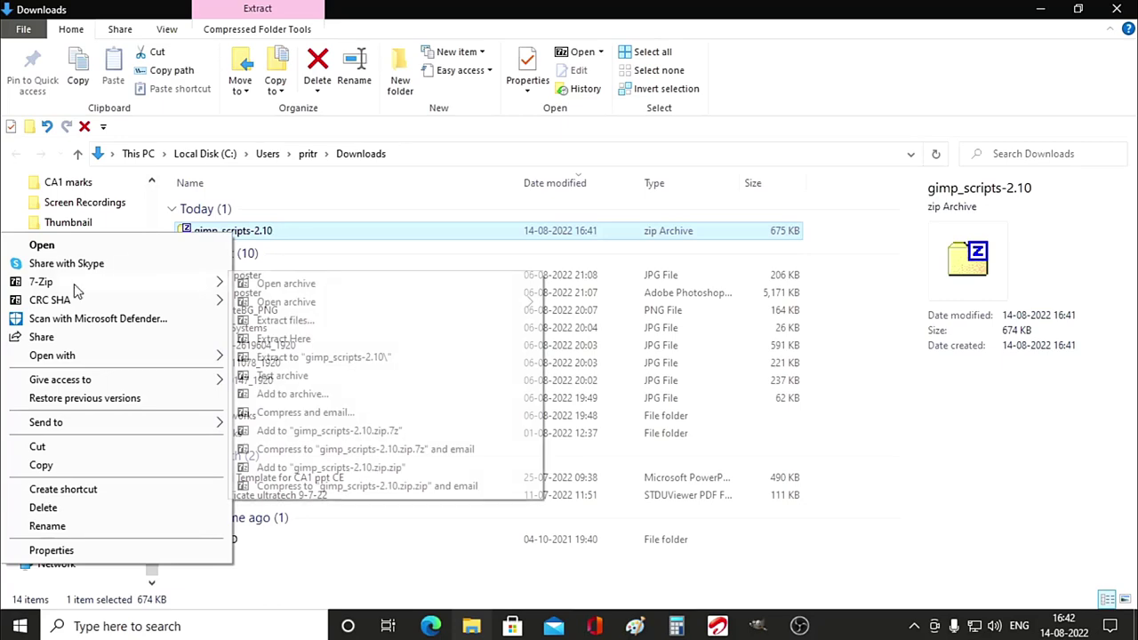
{"action": "left_click", "coordinate": [319, 343]}
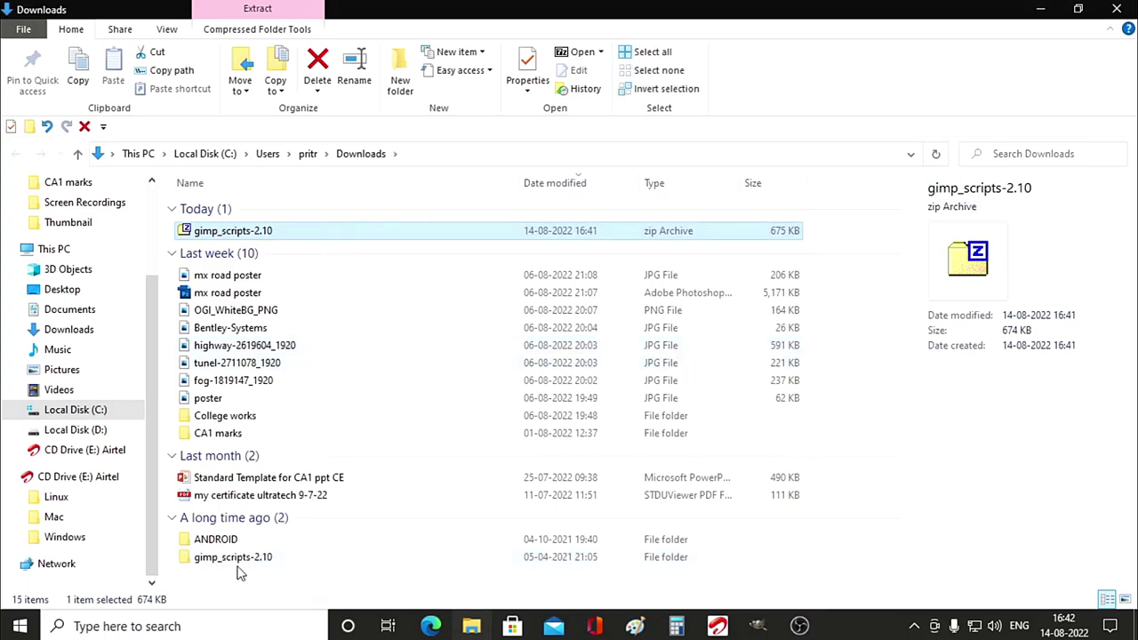
{"action": "double_click", "coordinate": [233, 557]}
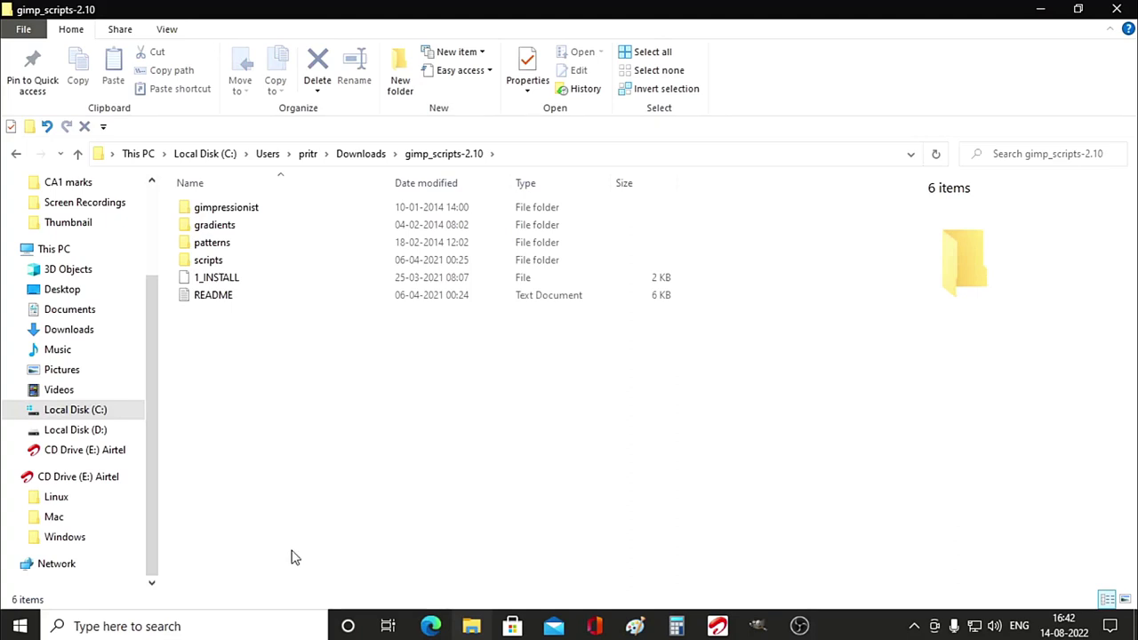
Open the README in Notepad, then move and enlarge its window
{"action": "double_click", "coordinate": [229, 300]}
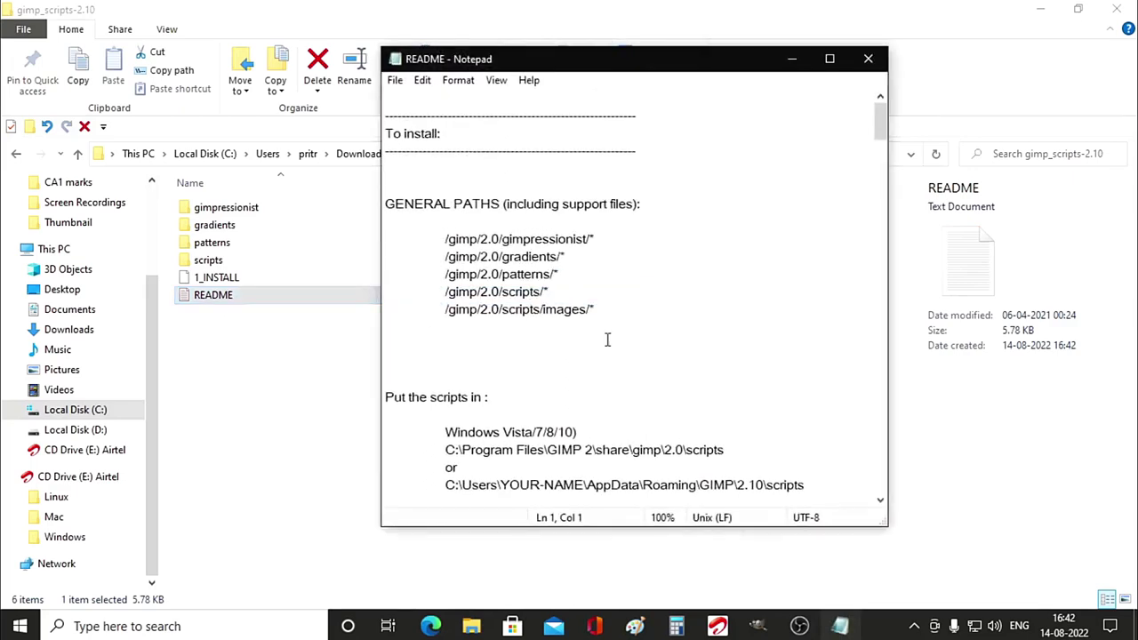
{"action": "left_click_drag", "start_coordinate": [622, 64], "coordinate": [514, 33]}
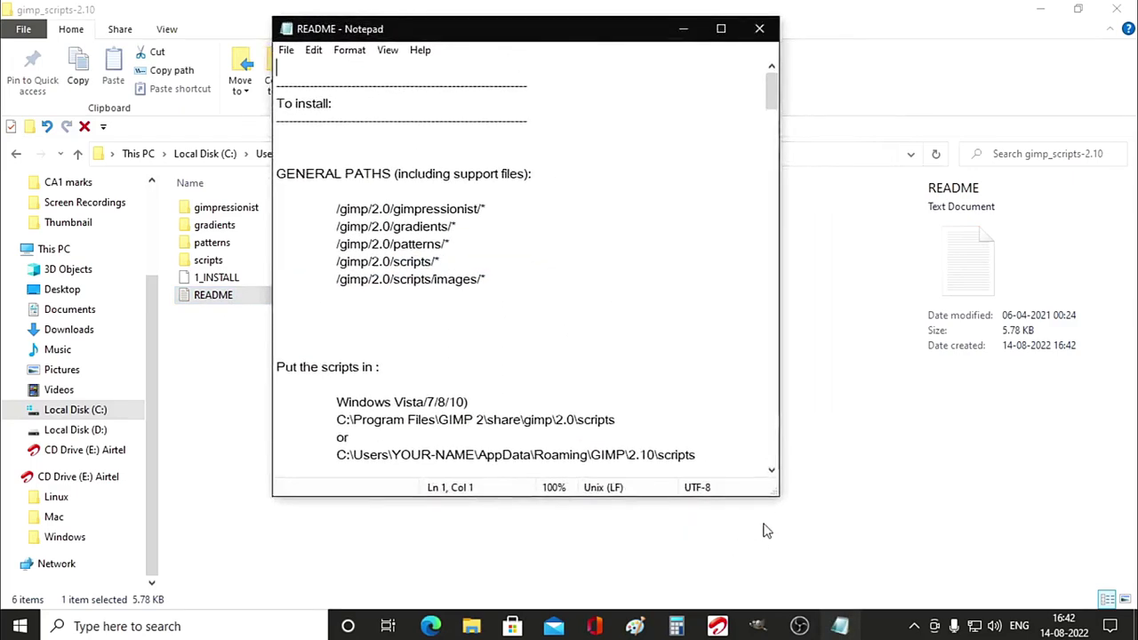
{"action": "mouse_move", "coordinate": [776, 498]}
{"action": "left_mouse_down"}
{"action": "mouse_move", "coordinate": [838, 564]}
{"action": "mouse_move", "coordinate": [973, 566]}
{"action": "left_mouse_up"}
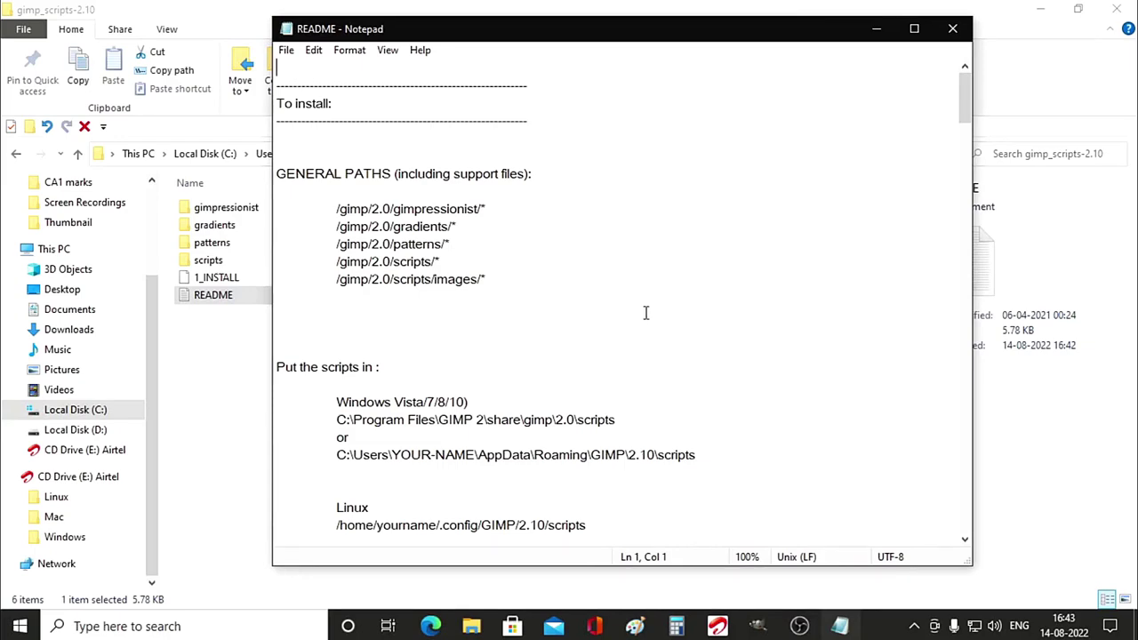
Read through the README's install paths for scripts, gradients, patterns and images
{"action": "scroll", "coordinate": [645, 313], "scroll_direction": "down", "scroll_amount": 3}
{"action": "scroll", "coordinate": [646, 312], "scroll_direction": "down", "scroll_amount": 2}
{"action": "scroll", "coordinate": [645, 313], "scroll_direction": "up", "scroll_amount": 2}
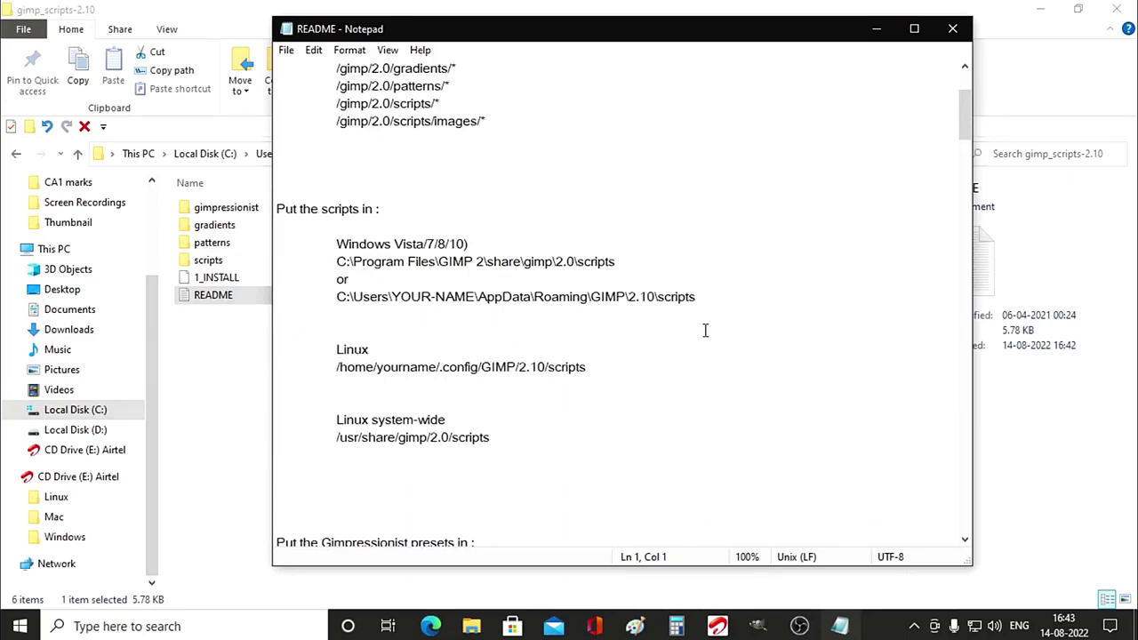
{"action": "scroll", "coordinate": [705, 329], "scroll_direction": "down", "scroll_amount": 2}
{"action": "scroll", "coordinate": [685, 341], "scroll_direction": "down", "scroll_amount": 2}
{"action": "scroll", "coordinate": [685, 340], "scroll_direction": "down", "scroll_amount": 6}
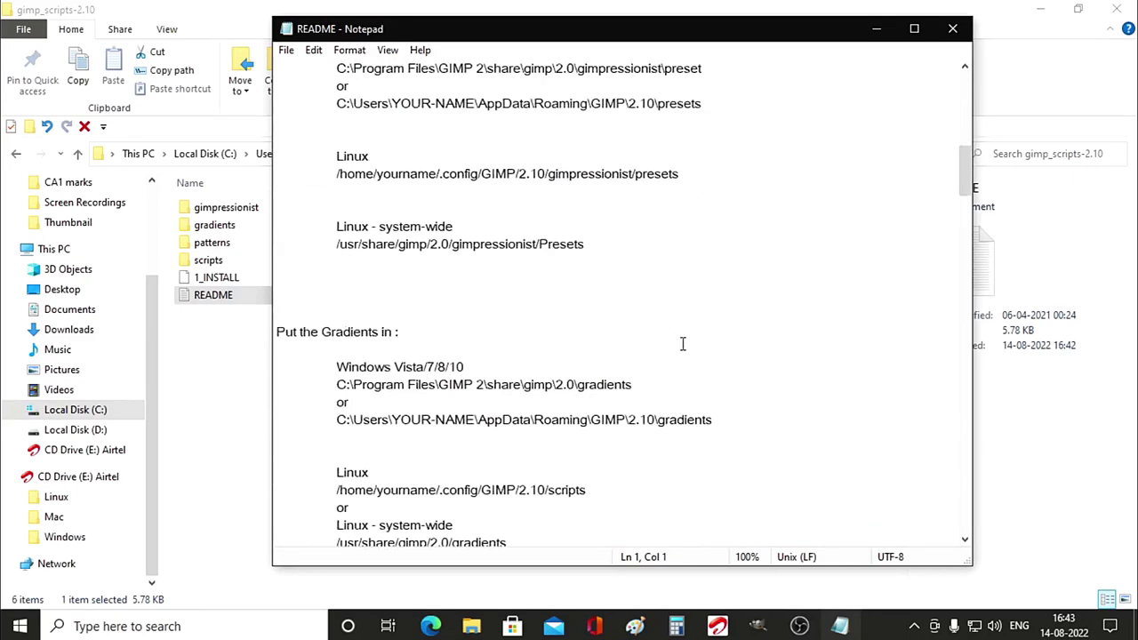
{"action": "scroll", "coordinate": [682, 344], "scroll_direction": "down", "scroll_amount": 4}
{"action": "scroll", "coordinate": [668, 342], "scroll_direction": "down", "scroll_amount": 3}
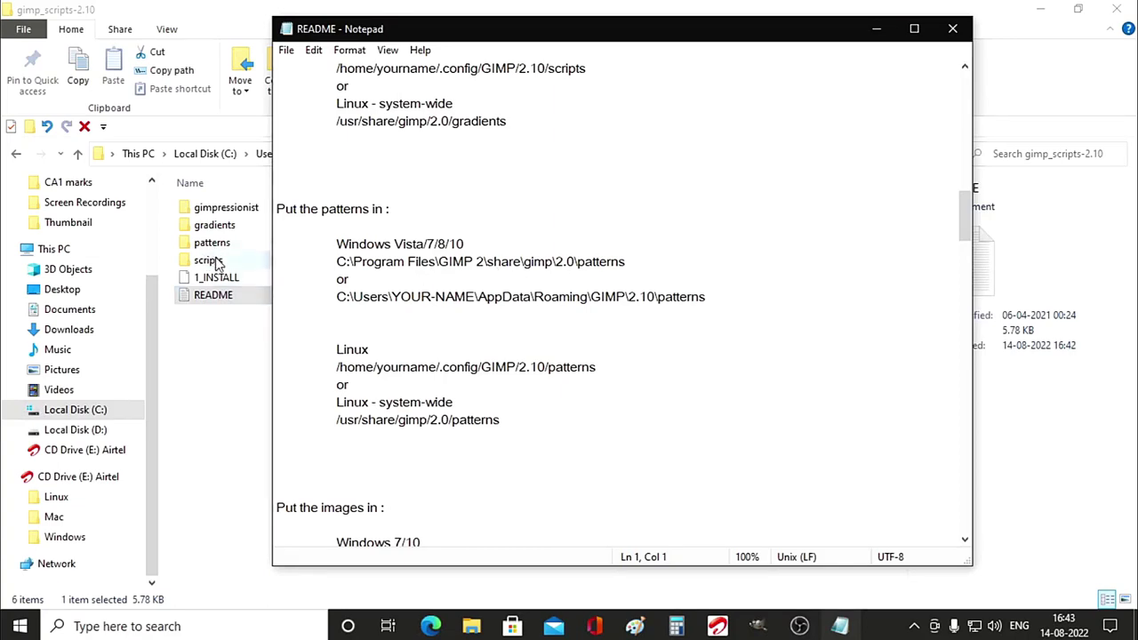
{"action": "scroll", "coordinate": [534, 298], "scroll_direction": "down", "scroll_amount": 5}
{"action": "scroll", "coordinate": [579, 305], "scroll_direction": "down", "scroll_amount": 2}
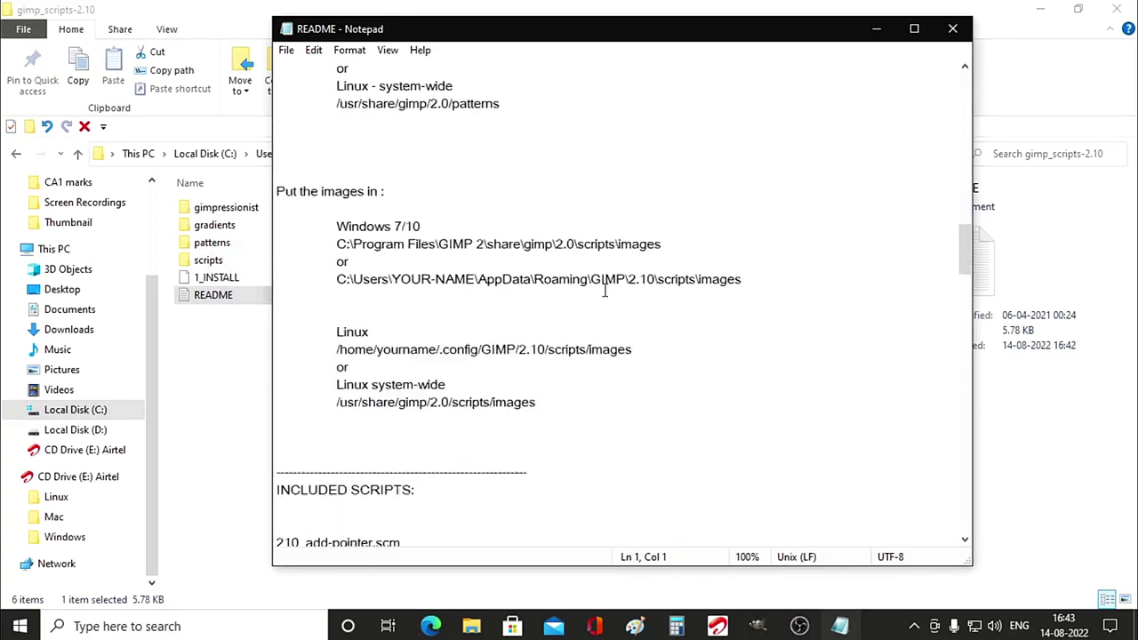
{"action": "scroll", "coordinate": [599, 285], "scroll_direction": "down", "scroll_amount": 5}
{"action": "scroll", "coordinate": [604, 290], "scroll_direction": "down", "scroll_amount": 6}
{"action": "scroll", "coordinate": [600, 292], "scroll_direction": "down", "scroll_amount": 7}
{"action": "scroll", "coordinate": [599, 311], "scroll_direction": "down", "scroll_amount": 13}
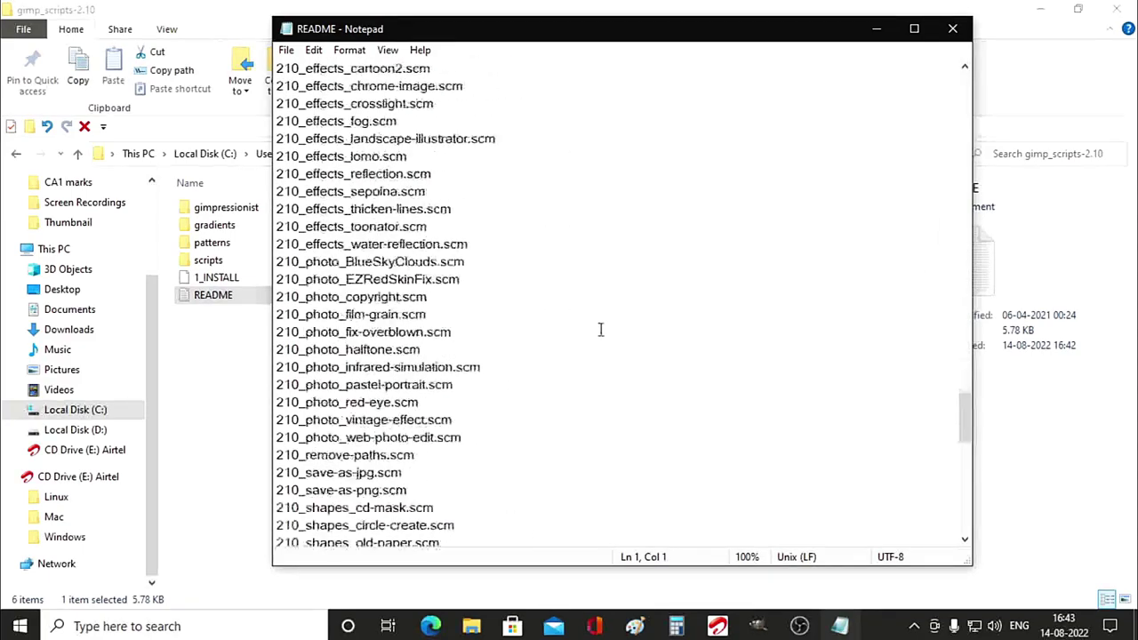
{"action": "scroll", "coordinate": [614, 318], "scroll_direction": "up", "scroll_amount": 8}
{"action": "scroll", "coordinate": [633, 302], "scroll_direction": "up", "scroll_amount": 13}
{"action": "scroll", "coordinate": [649, 289], "scroll_direction": "up", "scroll_amount": 15}
{"action": "scroll", "coordinate": [661, 282], "scroll_direction": "up", "scroll_amount": 5}
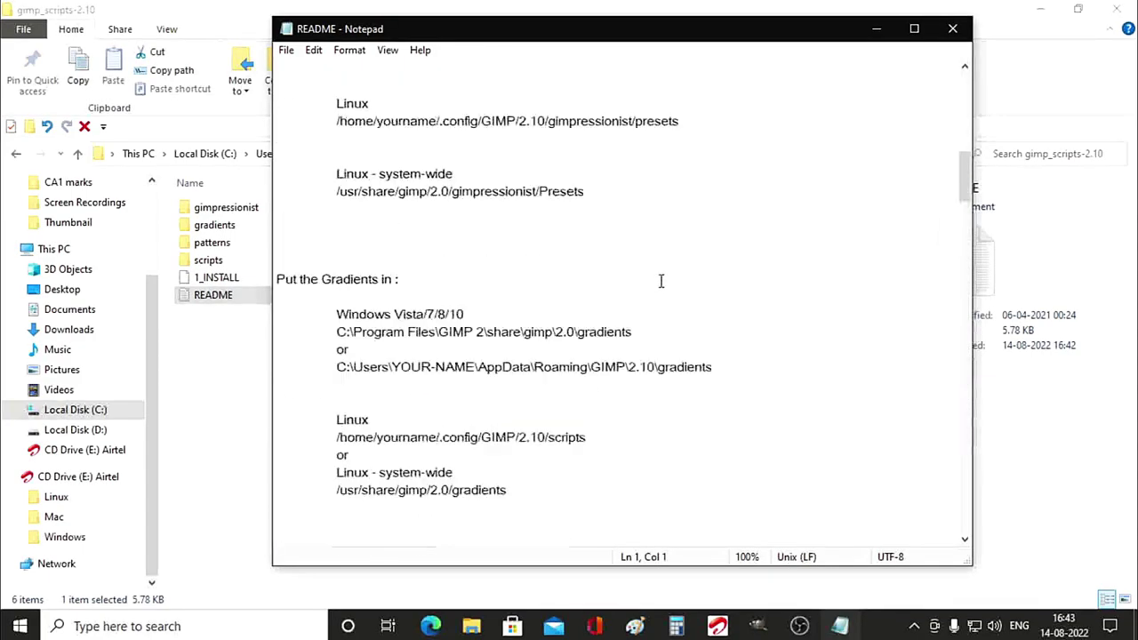
{"action": "scroll", "coordinate": [660, 282], "scroll_direction": "up", "scroll_amount": 5}
{"action": "scroll", "coordinate": [657, 281], "scroll_direction": "up", "scroll_amount": 1}
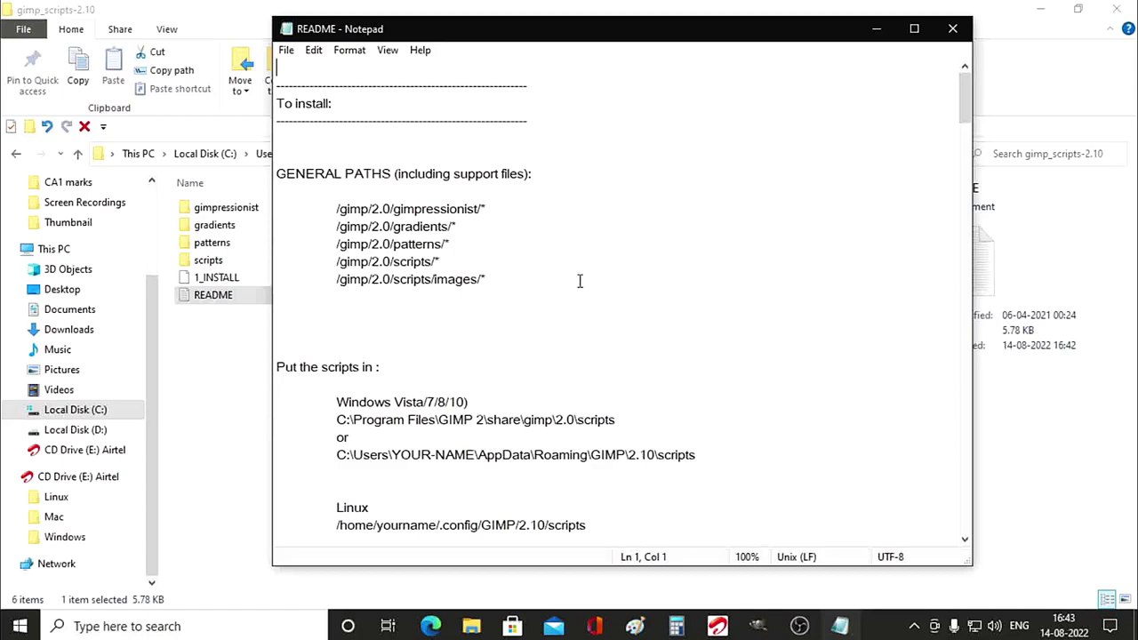
Close the README and browse the contents of the downloaded scripts folder
{"action": "left_click", "coordinate": [952, 29]}
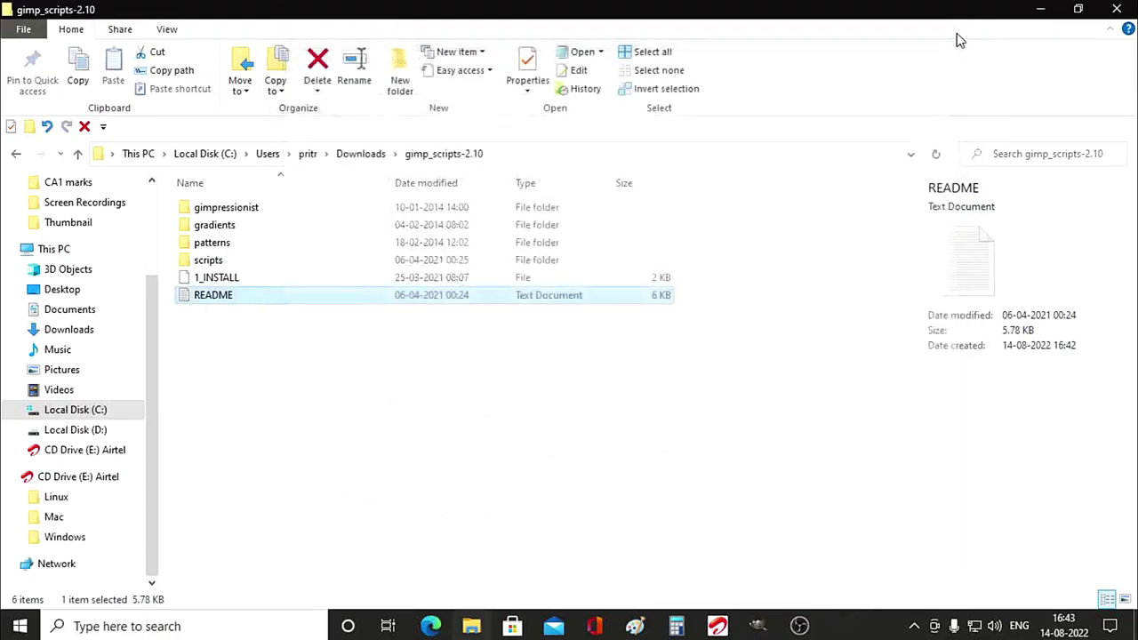
{"action": "double_click", "coordinate": [227, 261]}
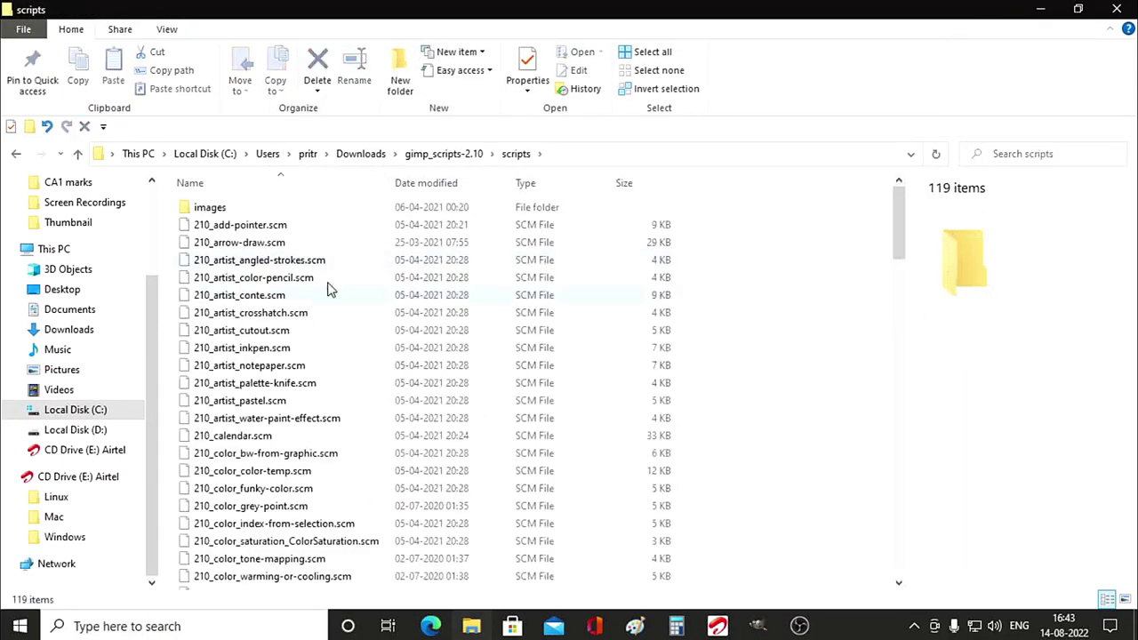
{"action": "scroll", "coordinate": [318, 329], "scroll_direction": "down", "scroll_amount": 5}
{"action": "scroll", "coordinate": [317, 364], "scroll_direction": "down", "scroll_amount": 7}
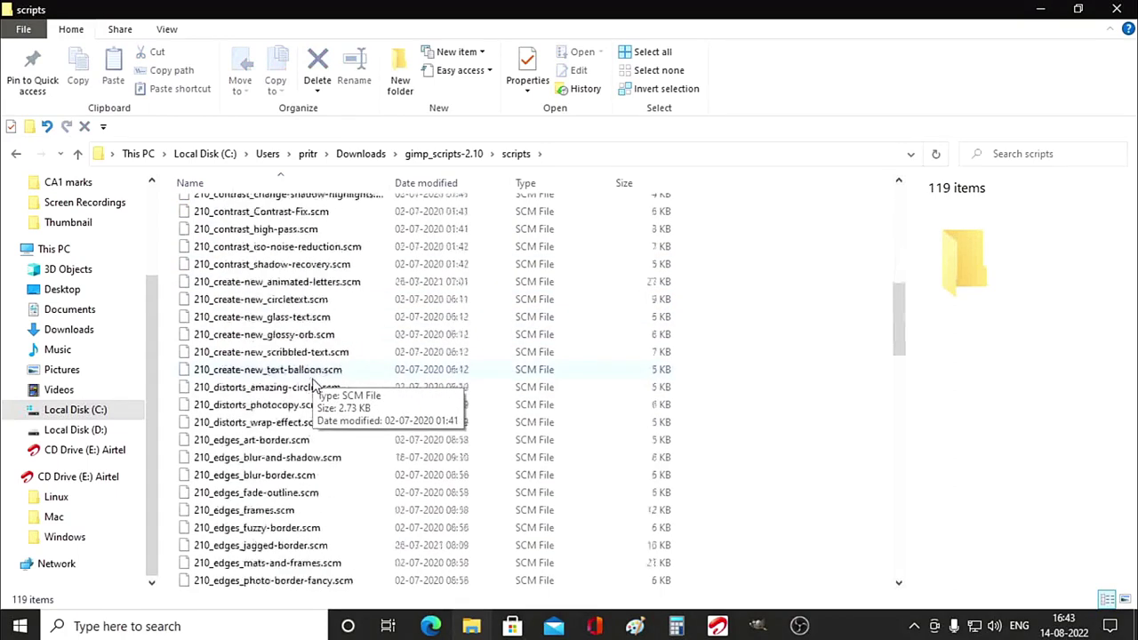
{"action": "scroll", "coordinate": [318, 391], "scroll_direction": "down", "scroll_amount": 7}
{"action": "scroll", "coordinate": [317, 418], "scroll_direction": "down", "scroll_amount": 7}
{"action": "scroll", "coordinate": [317, 425], "scroll_direction": "down", "scroll_amount": 6}
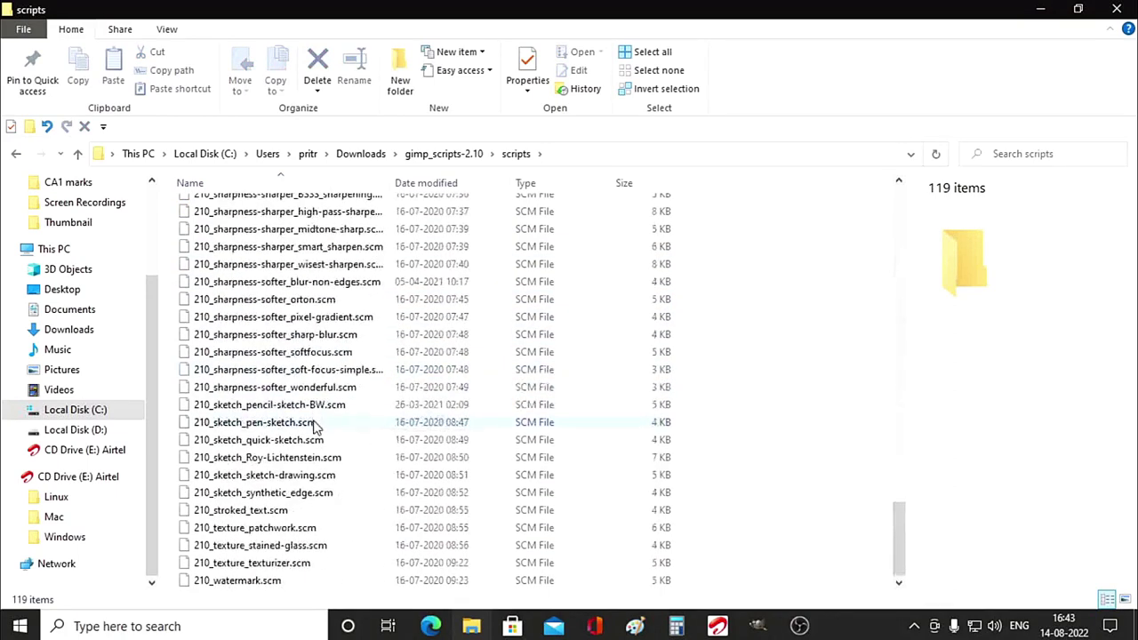
{"action": "scroll", "coordinate": [344, 398], "scroll_direction": "up", "scroll_amount": 7}
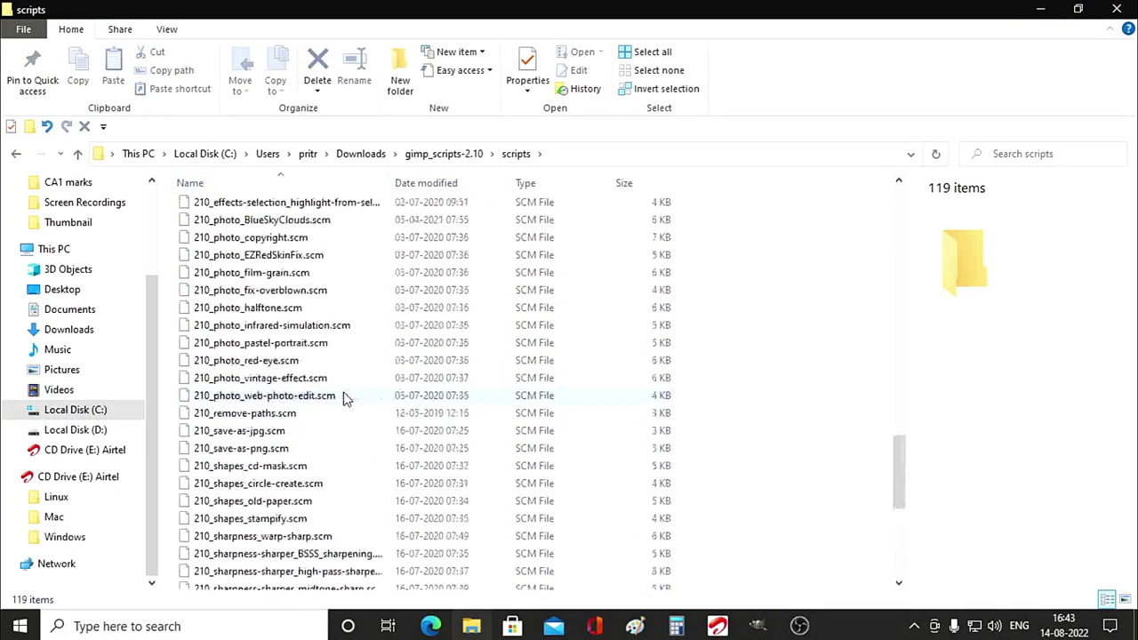
{"action": "scroll", "coordinate": [346, 398], "scroll_direction": "up", "scroll_amount": 6}
{"action": "scroll", "coordinate": [346, 400], "scroll_direction": "up", "scroll_amount": 6}
{"action": "scroll", "coordinate": [347, 399], "scroll_direction": "up", "scroll_amount": 6}
{"action": "scroll", "coordinate": [347, 400], "scroll_direction": "up", "scroll_amount": 1}
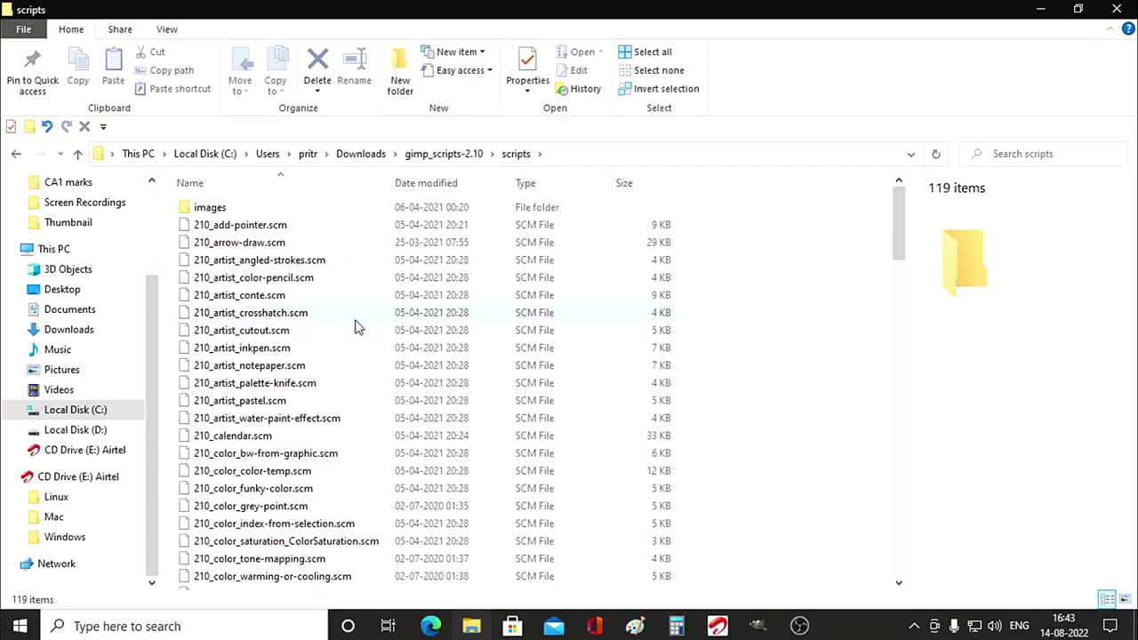
Select and copy all 119 items in the scripts folder
{"action": "key", "text": "ctrl+a"}
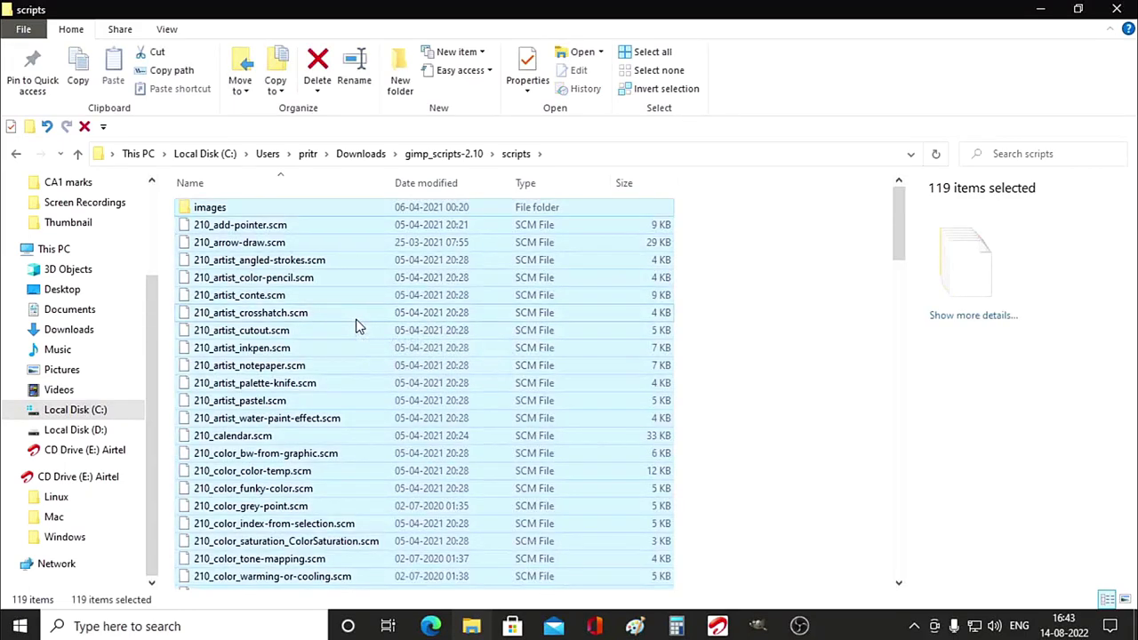
{"action": "right_click", "coordinate": [323, 320]}
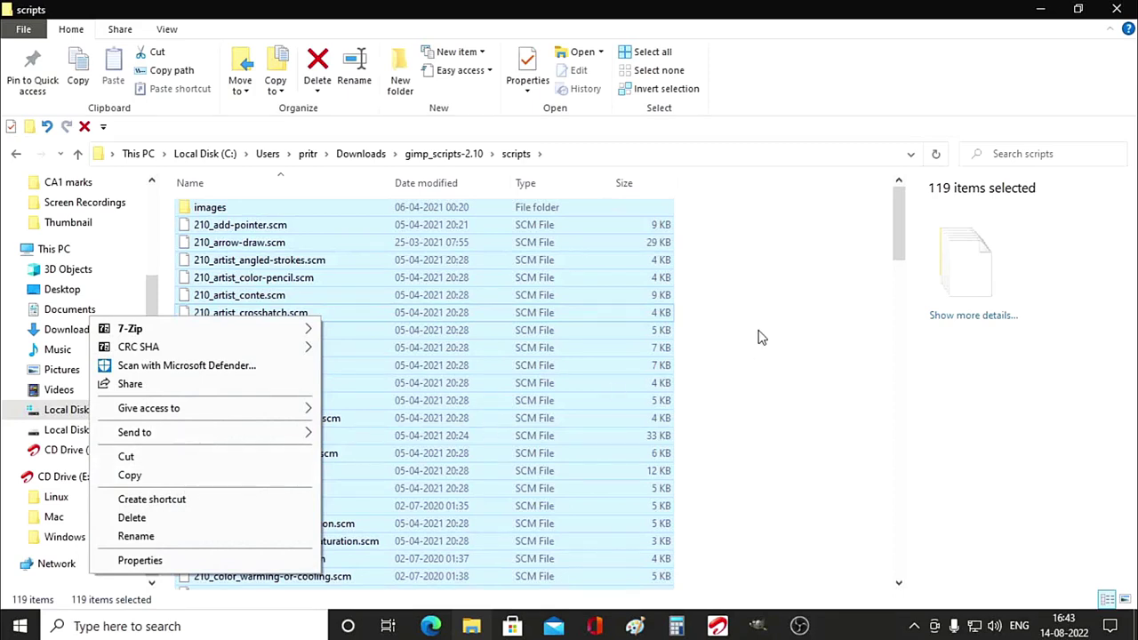
{"action": "left_click", "coordinate": [79, 155]}
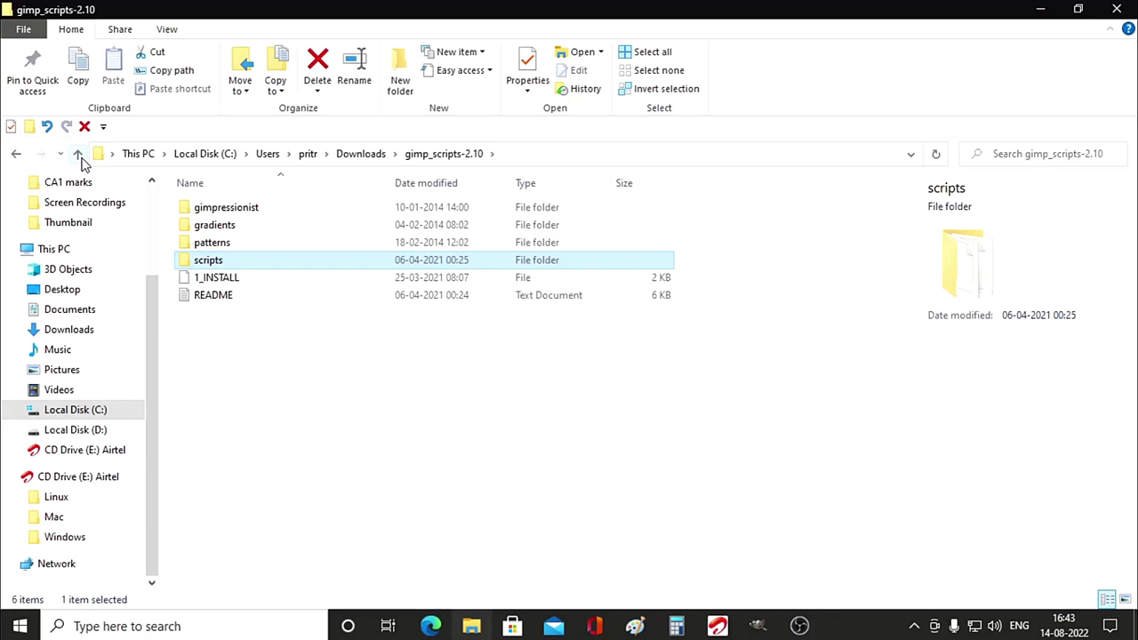
Navigate from Local Disk (C:) through Program Files\GIMP 2 to the share\gimp folder
{"action": "left_click", "coordinate": [76, 410]}
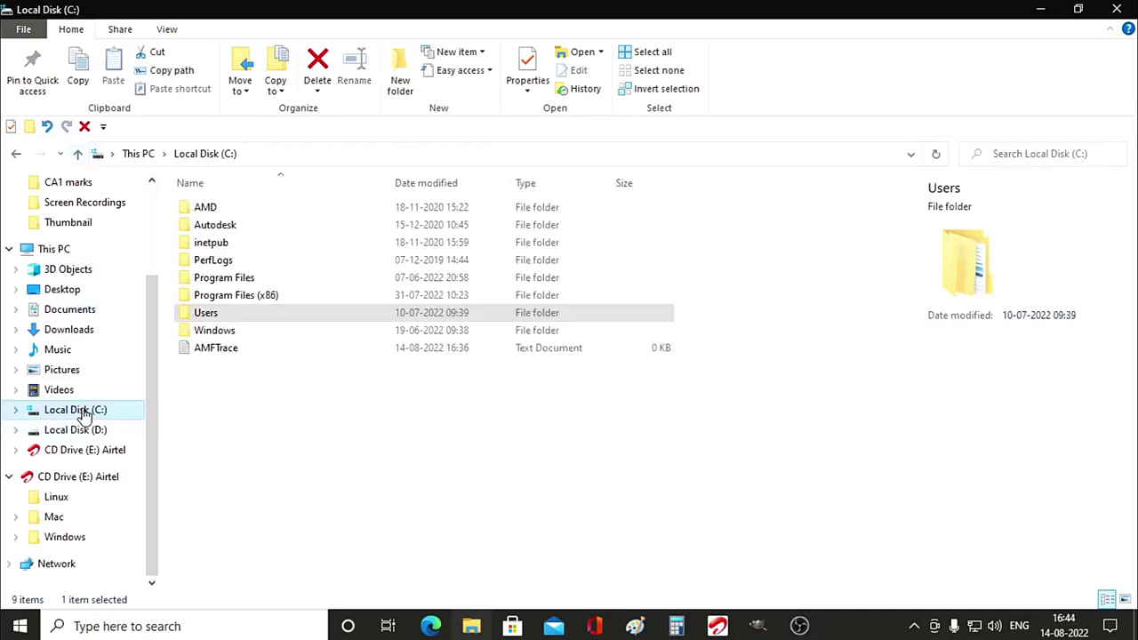
{"action": "double_click", "coordinate": [256, 280]}
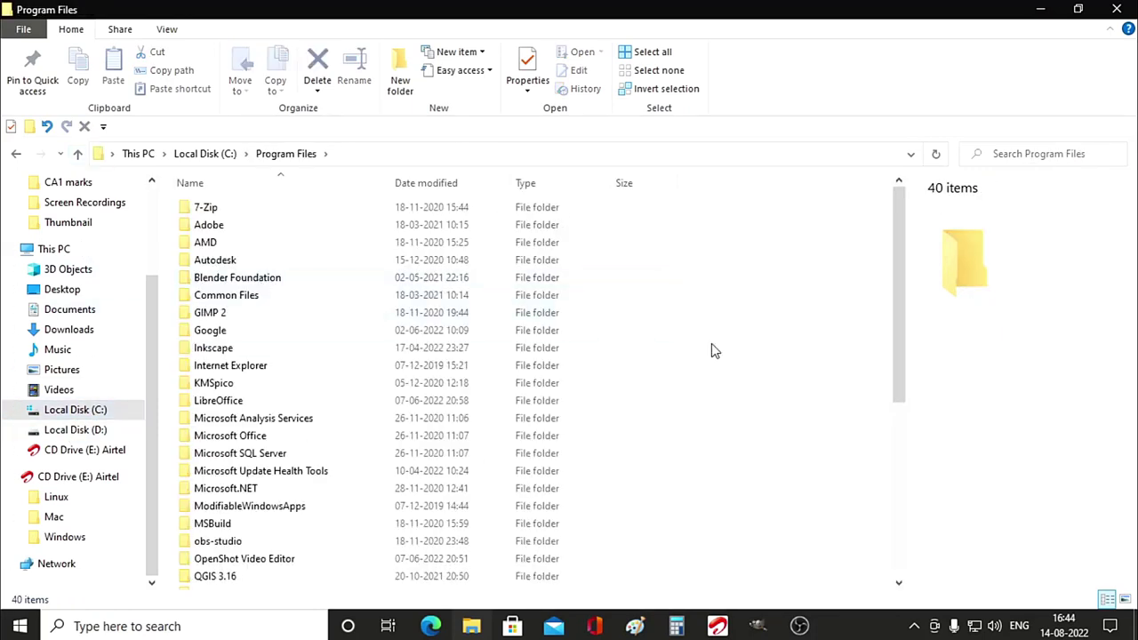
{"action": "left_click", "coordinate": [77, 153]}
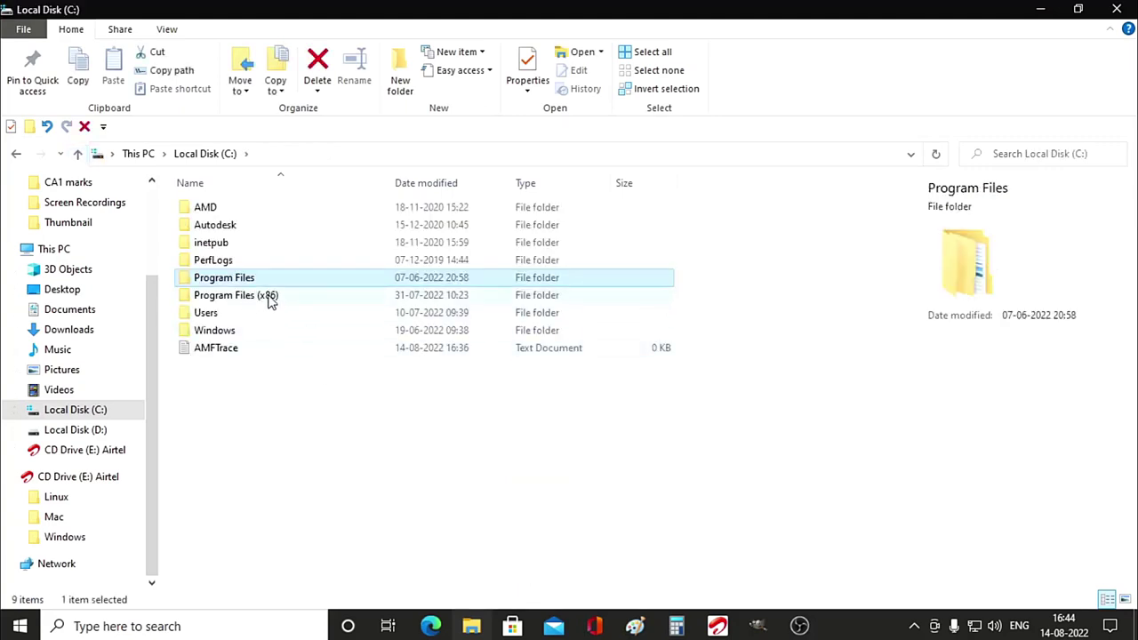
{"action": "double_click", "coordinate": [267, 295]}
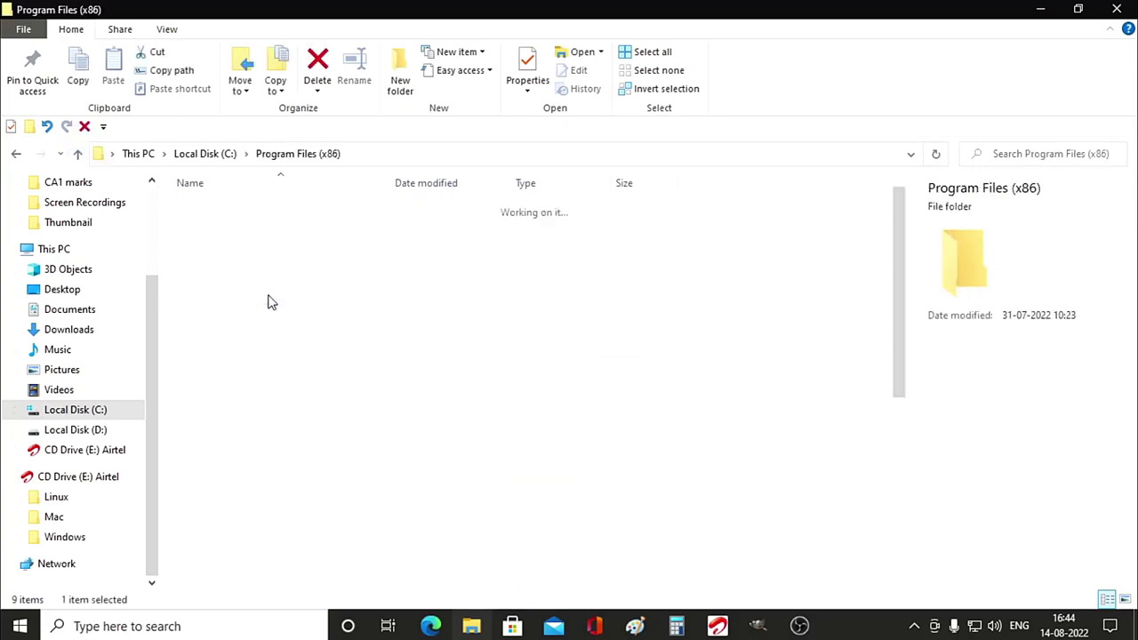
{"action": "left_click", "coordinate": [78, 153]}
{"action": "double_click", "coordinate": [259, 275]}
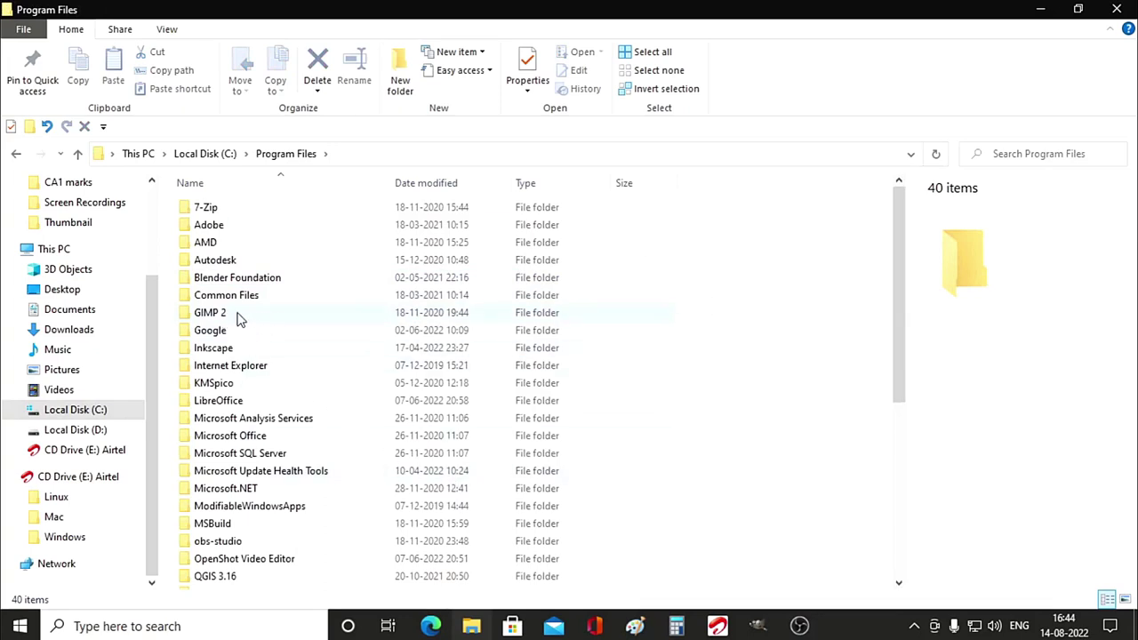
{"action": "mouse_move", "coordinate": [321, 317]}
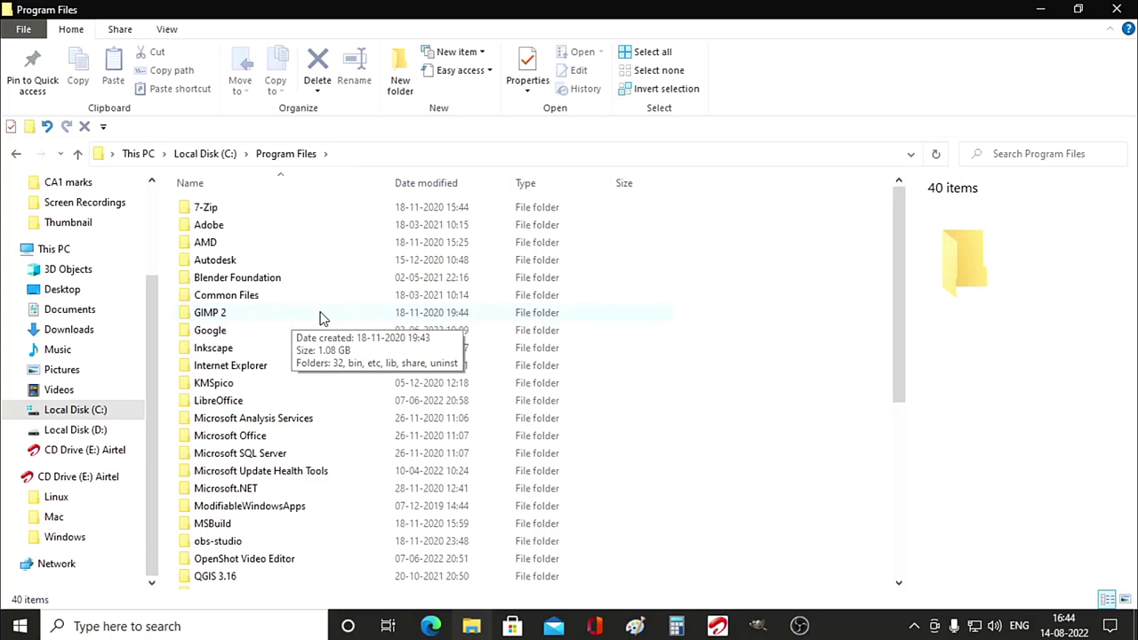
{"action": "double_click", "coordinate": [251, 314]}
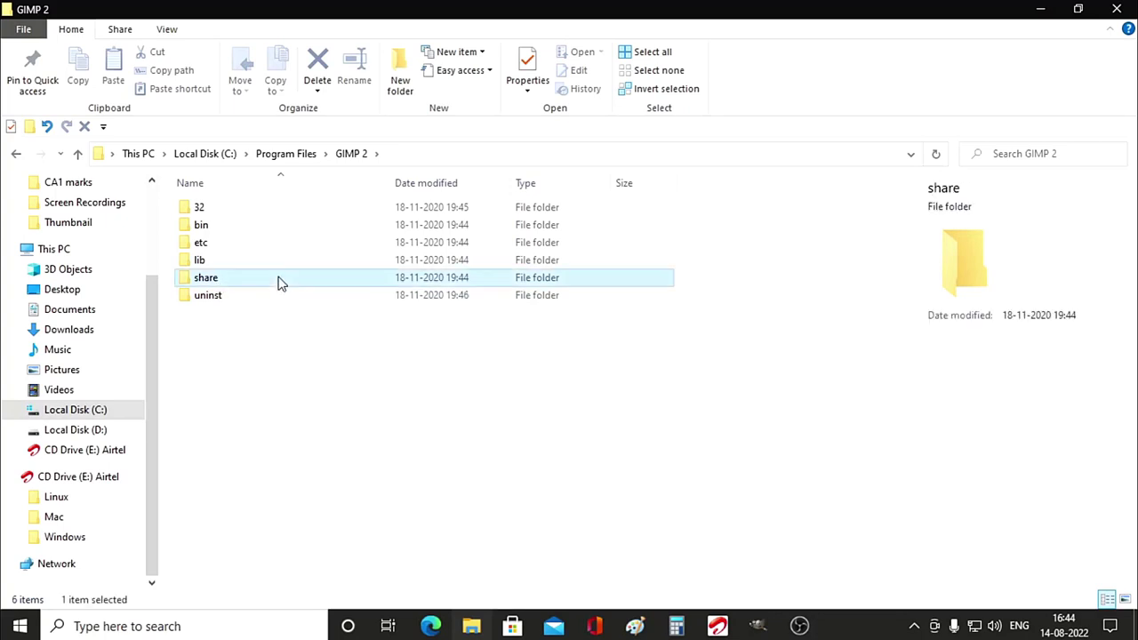
{"action": "double_click", "coordinate": [278, 282]}
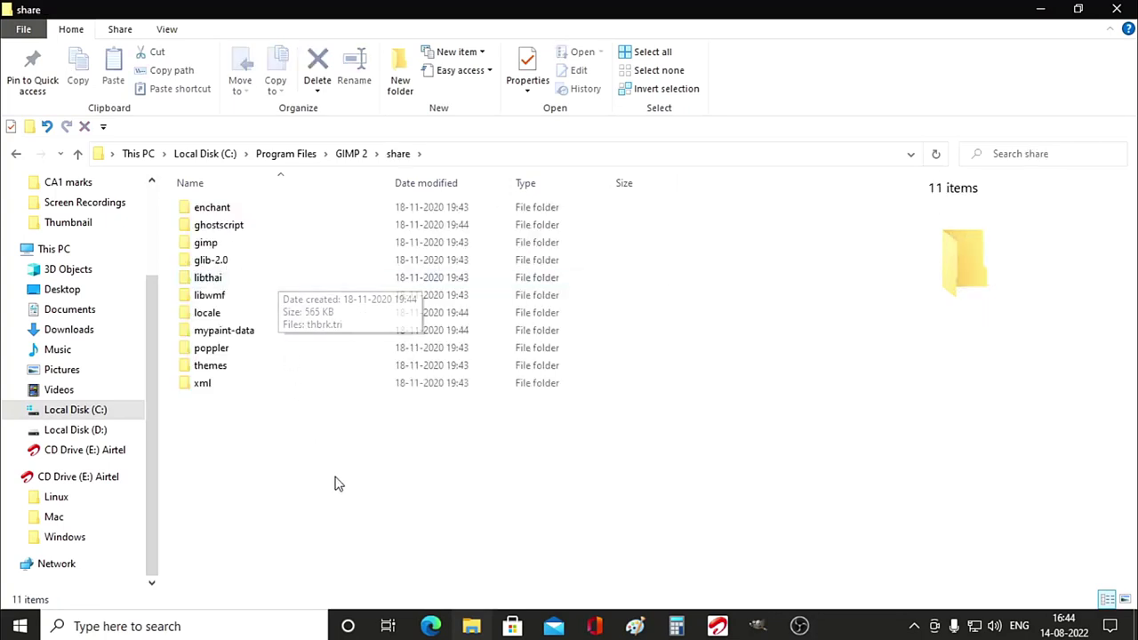
{"action": "mouse_move", "coordinate": [205, 242]}
{"action": "double_click", "coordinate": [285, 244]}
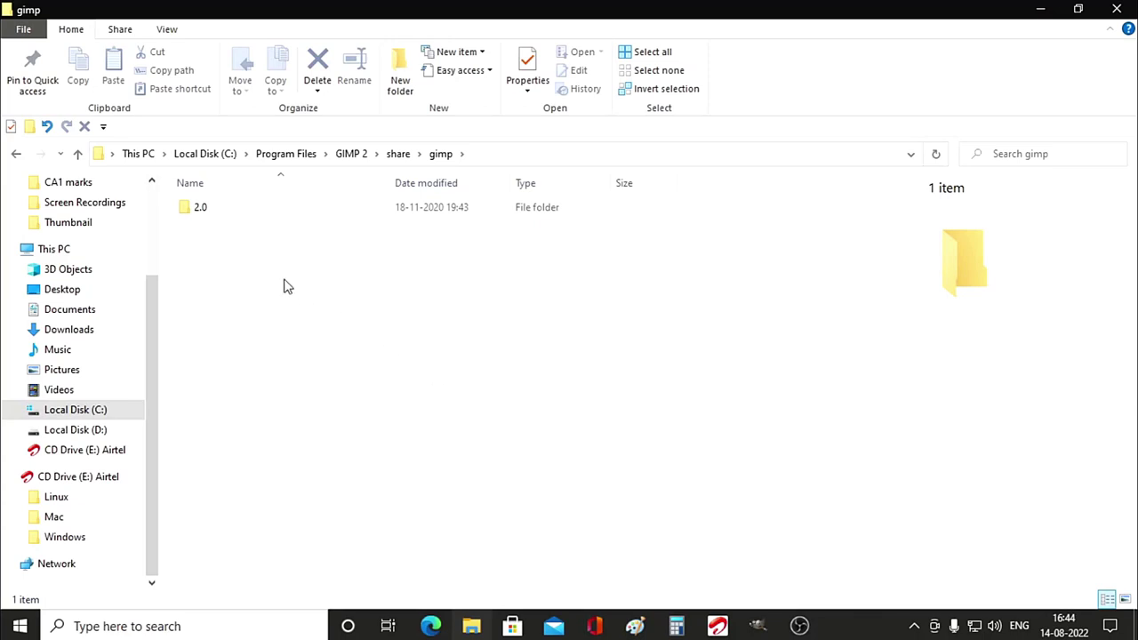
Open 2.0\scripts, scroll through its 172 .scm files, and go back up to 2.0
{"action": "double_click", "coordinate": [230, 212]}
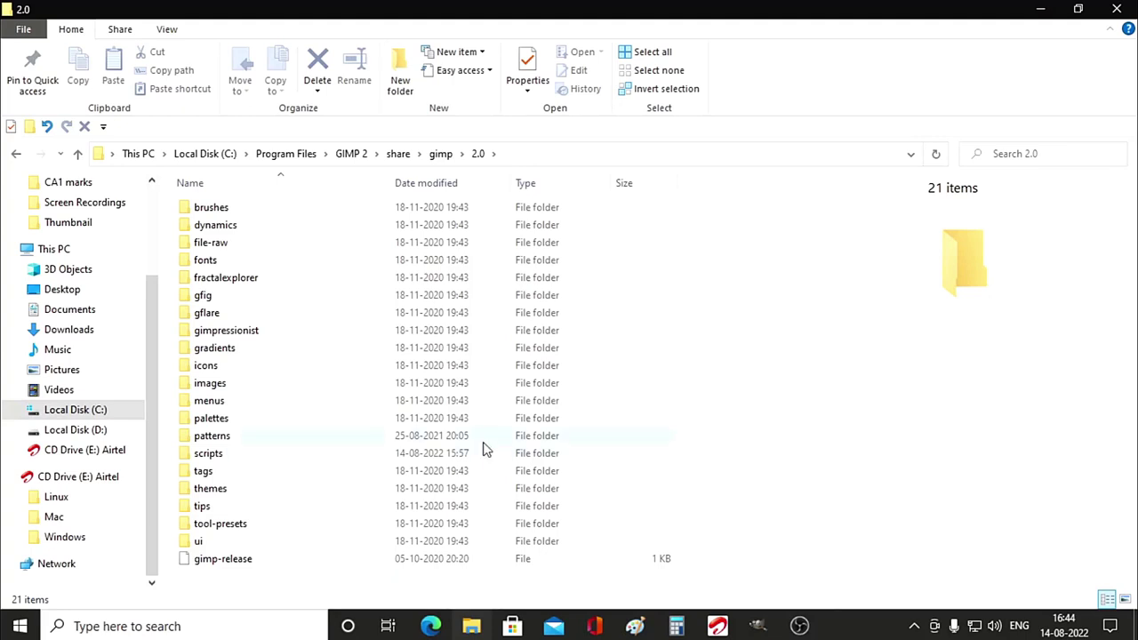
{"action": "double_click", "coordinate": [224, 454]}
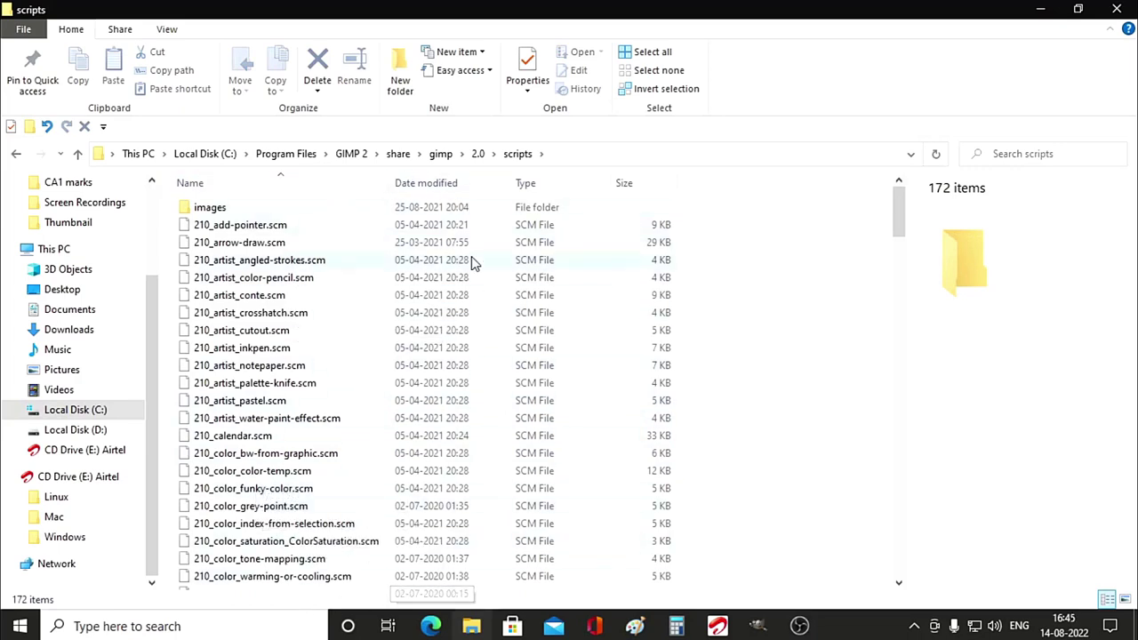
{"action": "scroll", "coordinate": [391, 364], "scroll_direction": "down", "scroll_amount": 6}
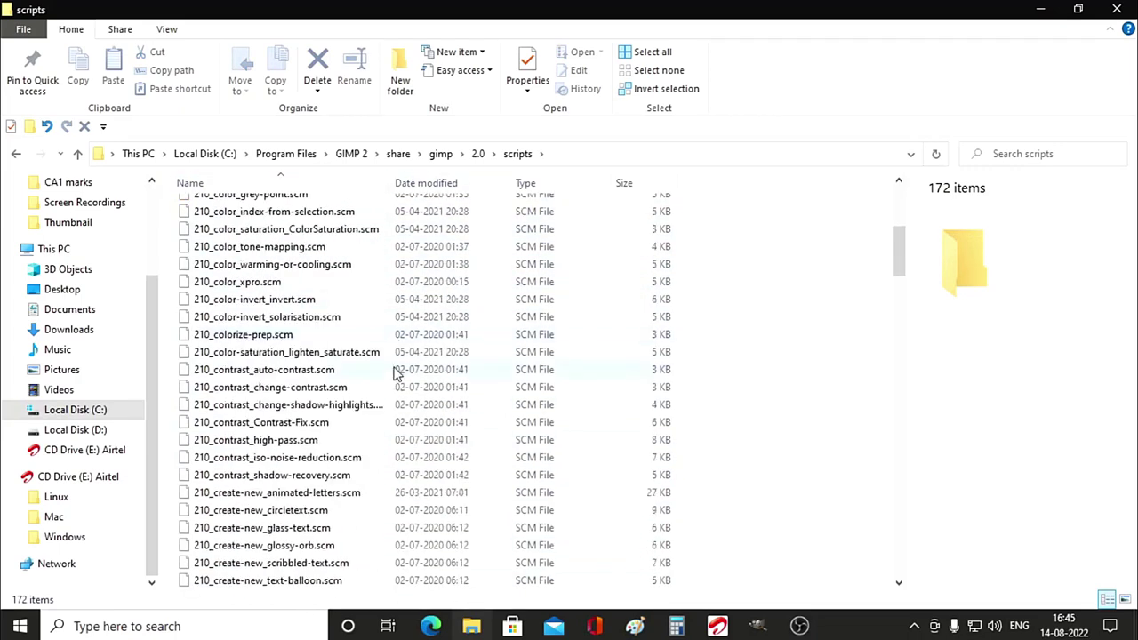
{"action": "scroll", "coordinate": [394, 442], "scroll_direction": "down", "scroll_amount": 7}
{"action": "scroll", "coordinate": [394, 482], "scroll_direction": "down", "scroll_amount": 7}
{"action": "scroll", "coordinate": [398, 499], "scroll_direction": "down", "scroll_amount": 7}
{"action": "scroll", "coordinate": [401, 505], "scroll_direction": "down", "scroll_amount": 7}
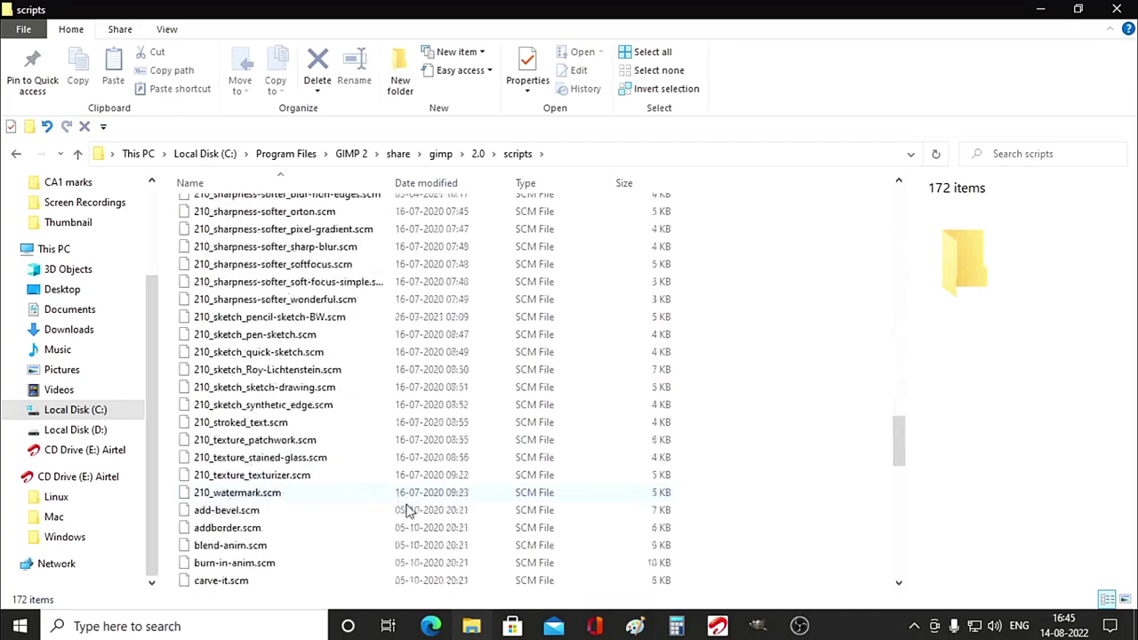
{"action": "scroll", "coordinate": [439, 516], "scroll_direction": "down", "scroll_amount": 8}
{"action": "scroll", "coordinate": [475, 424], "scroll_direction": "up", "scroll_amount": 7}
{"action": "scroll", "coordinate": [473, 408], "scroll_direction": "up", "scroll_amount": 12}
{"action": "scroll", "coordinate": [466, 373], "scroll_direction": "up", "scroll_amount": 5}
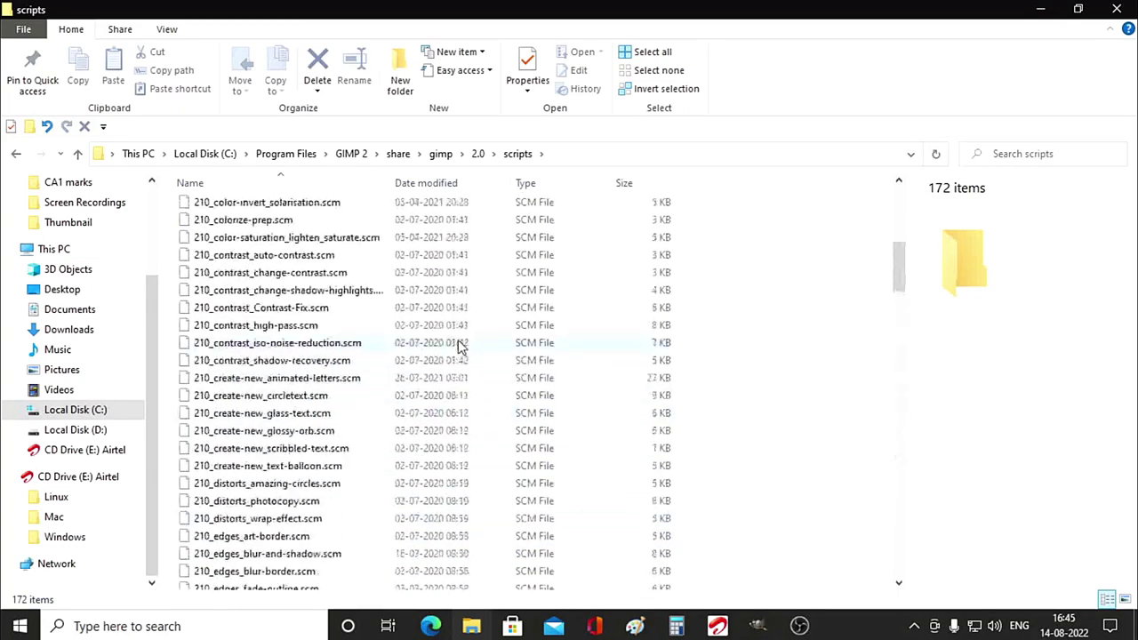
{"action": "left_click", "coordinate": [77, 153]}
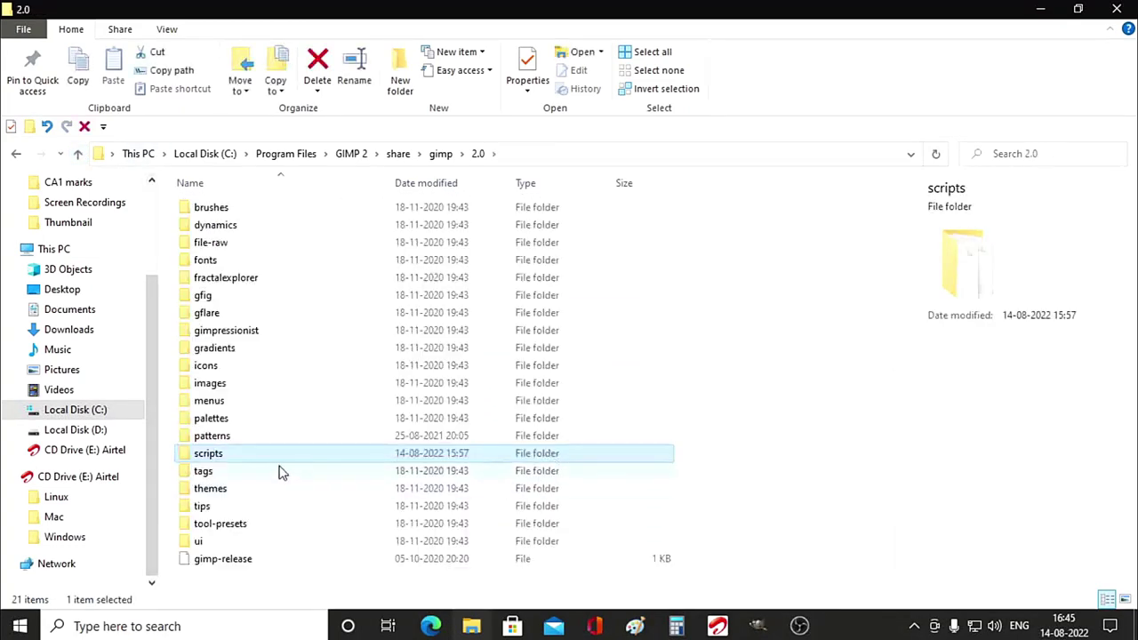
Look inside the patterns, images and gradients folders in 2.0, then close File Explorer
{"action": "left_click", "coordinate": [238, 438]}
{"action": "double_click", "coordinate": [238, 437]}
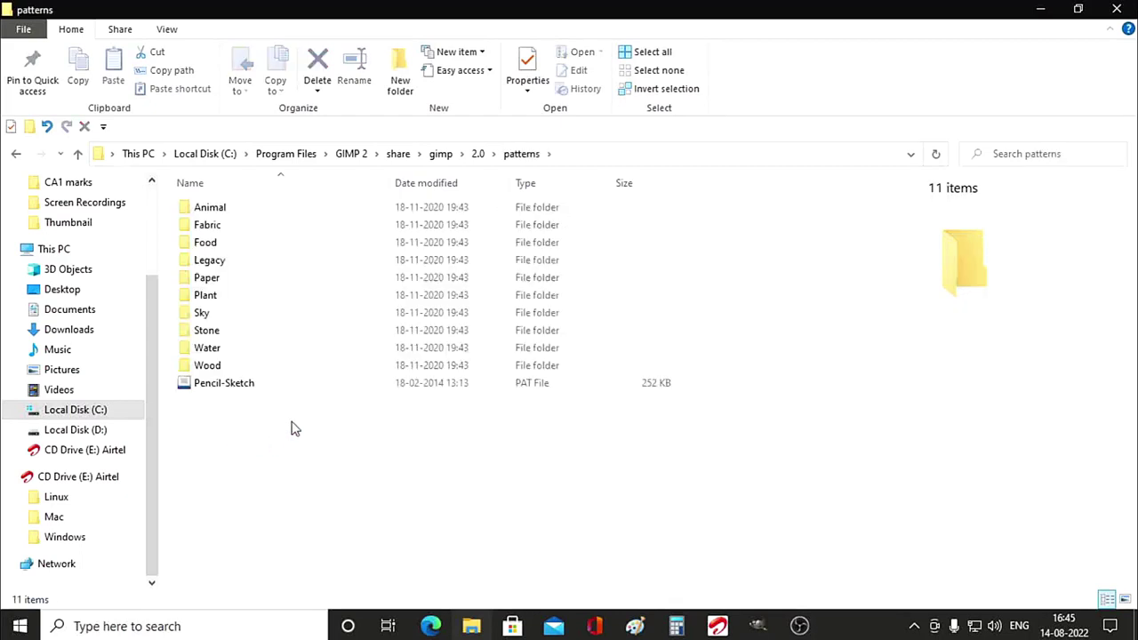
{"action": "left_click", "coordinate": [77, 154]}
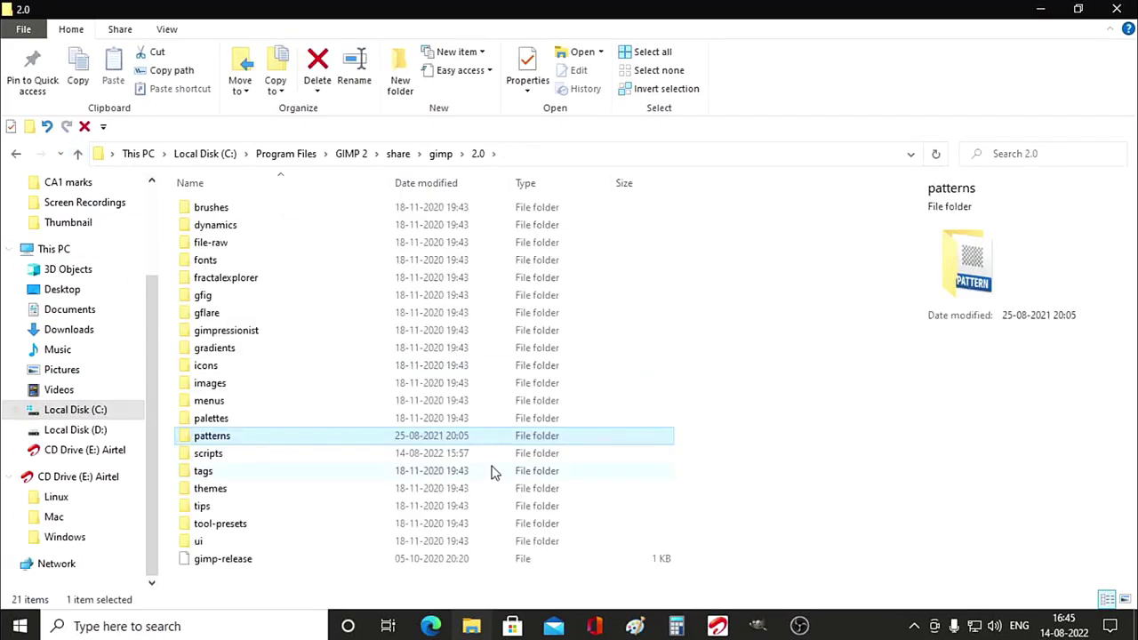
{"action": "left_click", "coordinate": [248, 391]}
{"action": "double_click", "coordinate": [246, 384]}
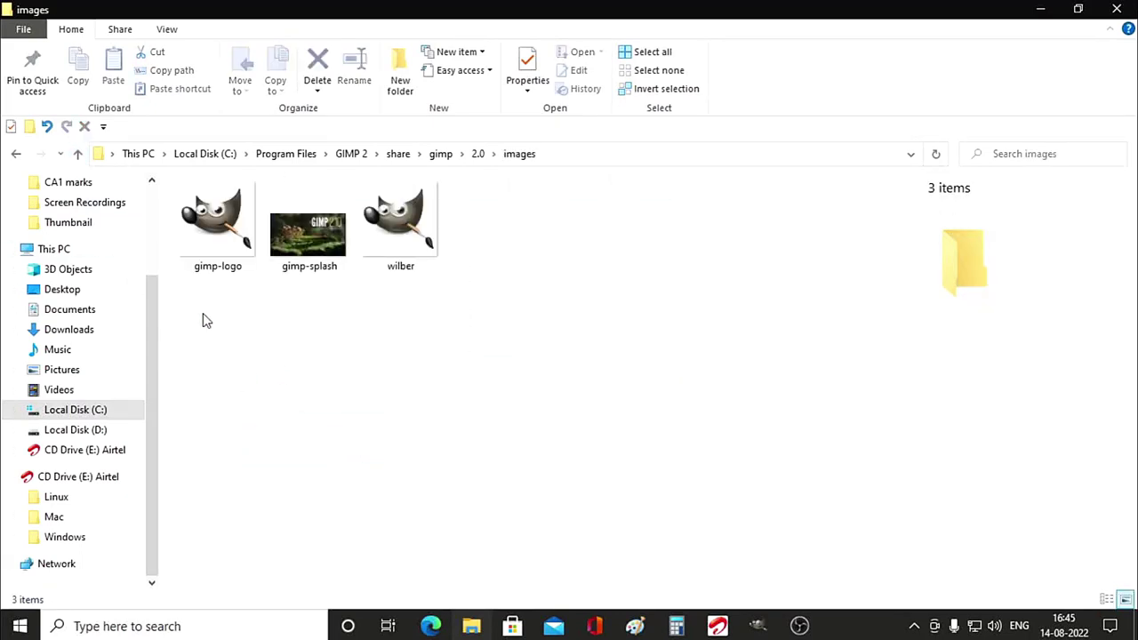
{"action": "left_click", "coordinate": [78, 154]}
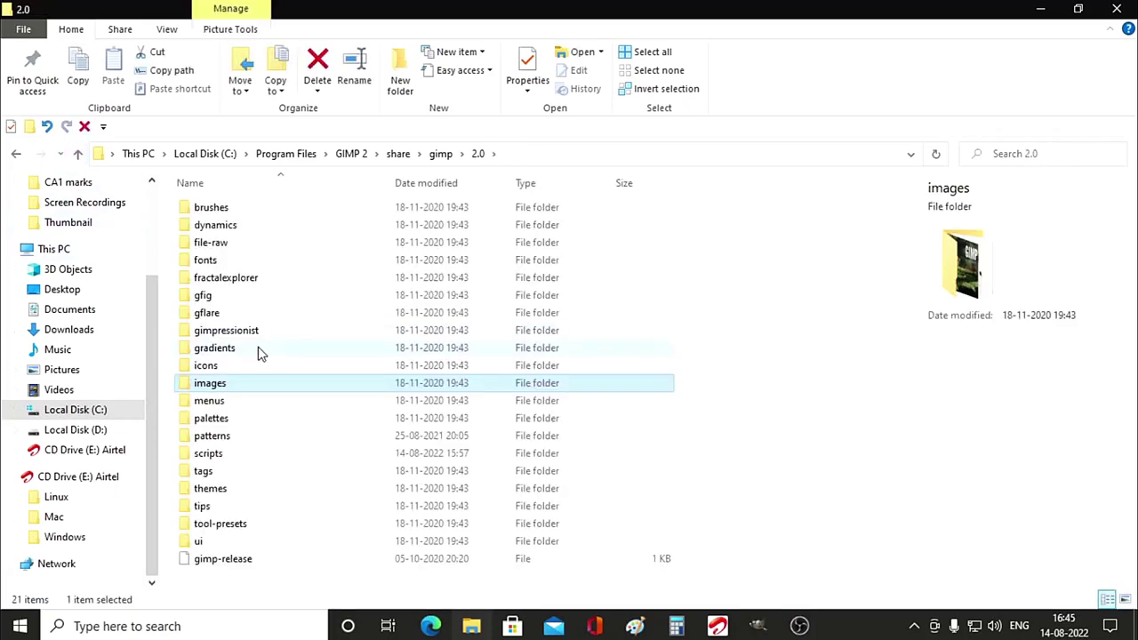
{"action": "double_click", "coordinate": [257, 350]}
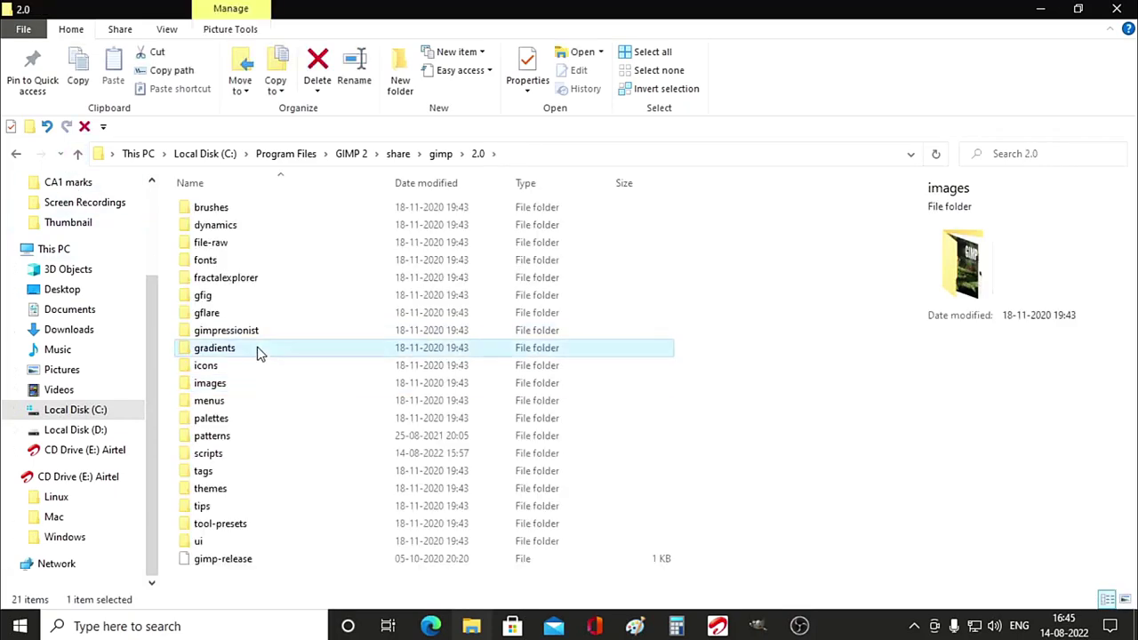
{"action": "left_click", "coordinate": [78, 153]}
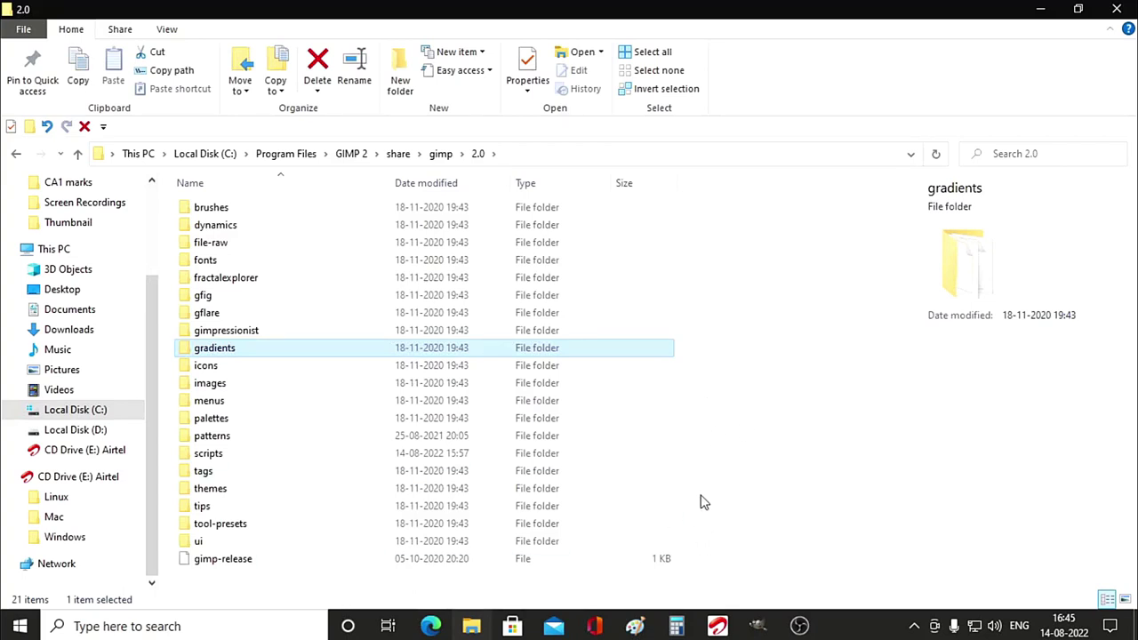
{"action": "left_click", "coordinate": [1116, 9]}
Bring GIMP forward and inspect the Filters menu's Script-Fu and G'MIC-Qt entries and the File menu
{"action": "left_click", "coordinate": [760, 626]}
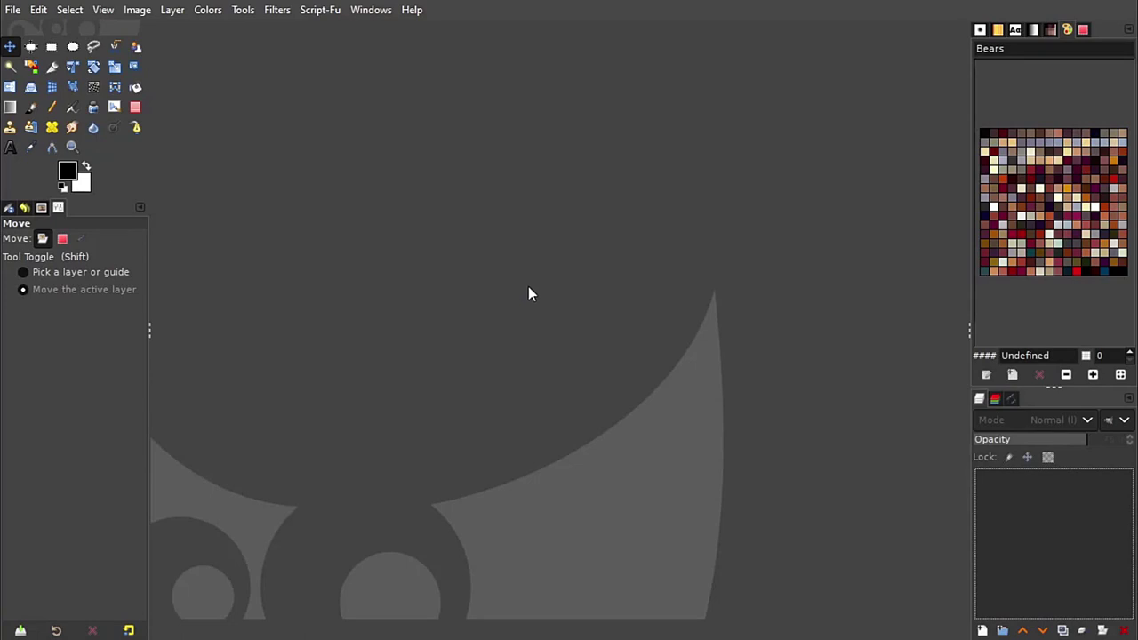
{"action": "left_click", "coordinate": [279, 12]}
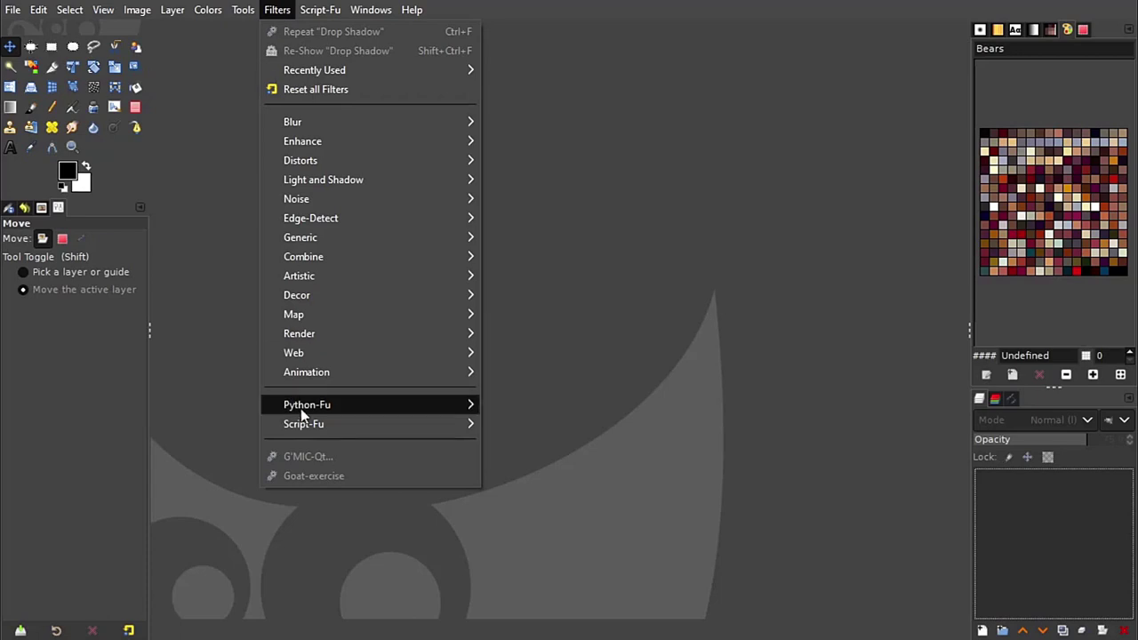
{"action": "mouse_move", "coordinate": [303, 424]}
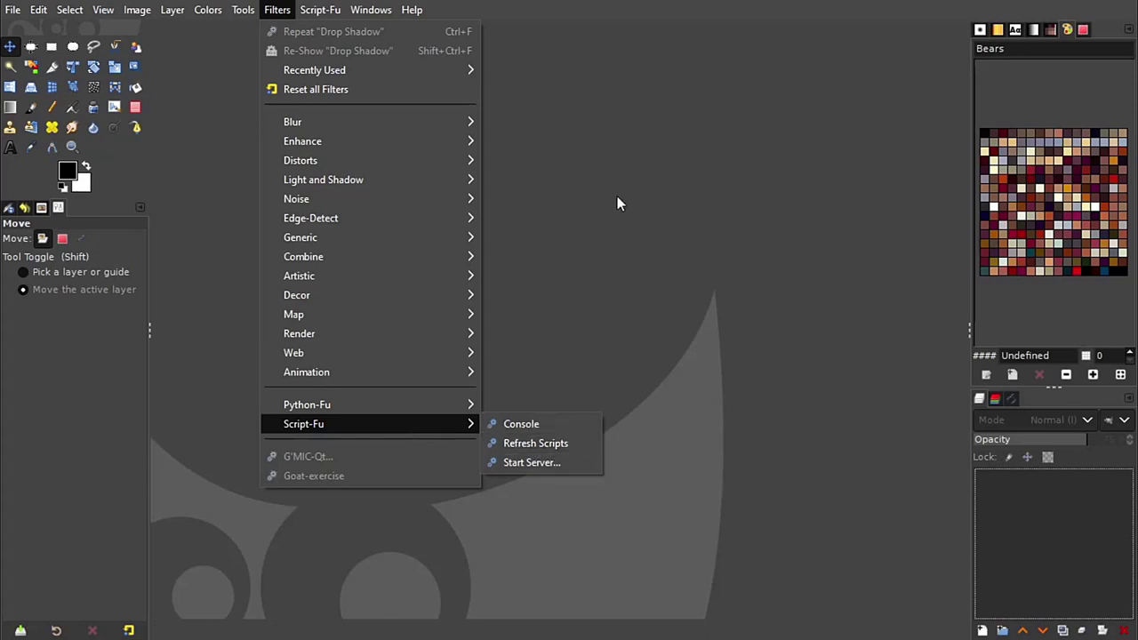
{"action": "left_click", "coordinate": [599, 147]}
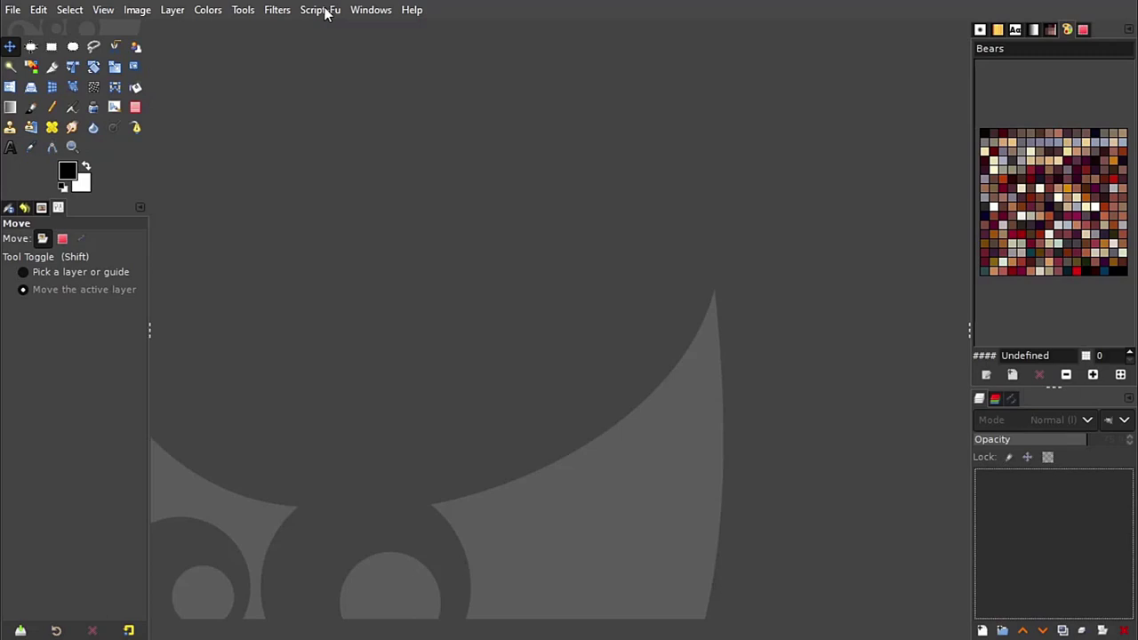
{"action": "left_click", "coordinate": [282, 11]}
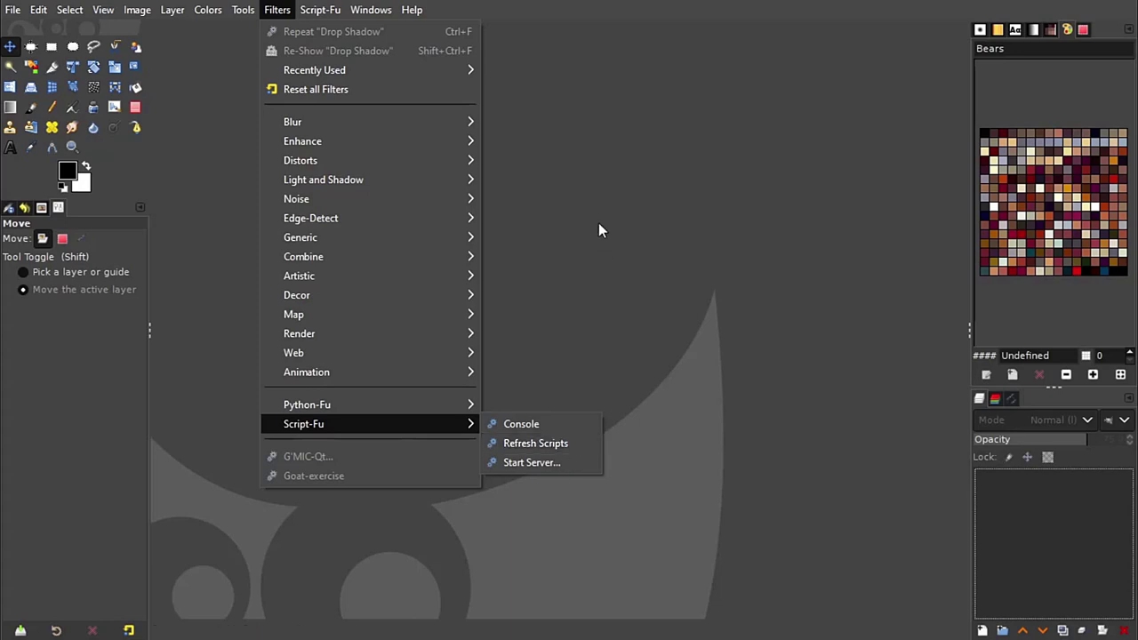
{"action": "left_click", "coordinate": [693, 151]}
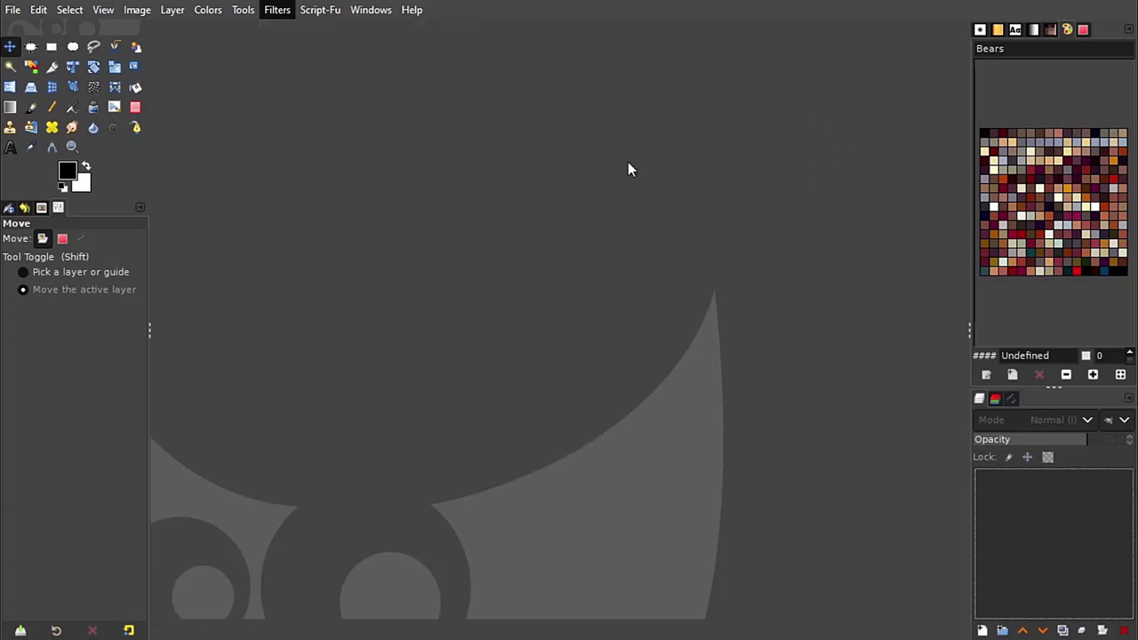
{"action": "left_click", "coordinate": [12, 10]}
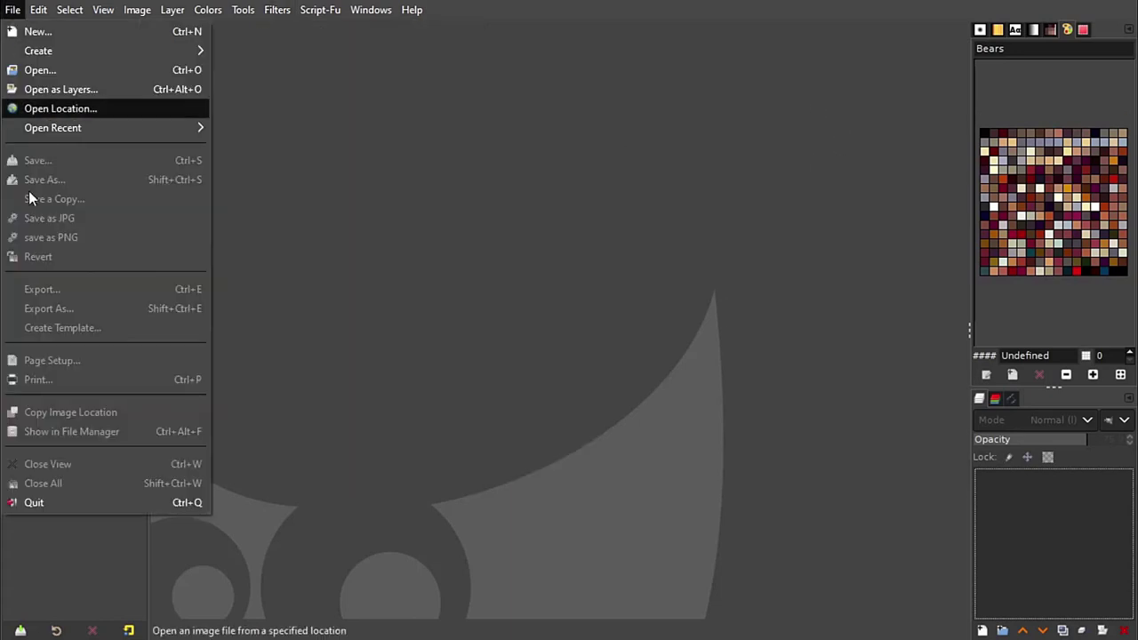
{"action": "left_click", "coordinate": [536, 266]}
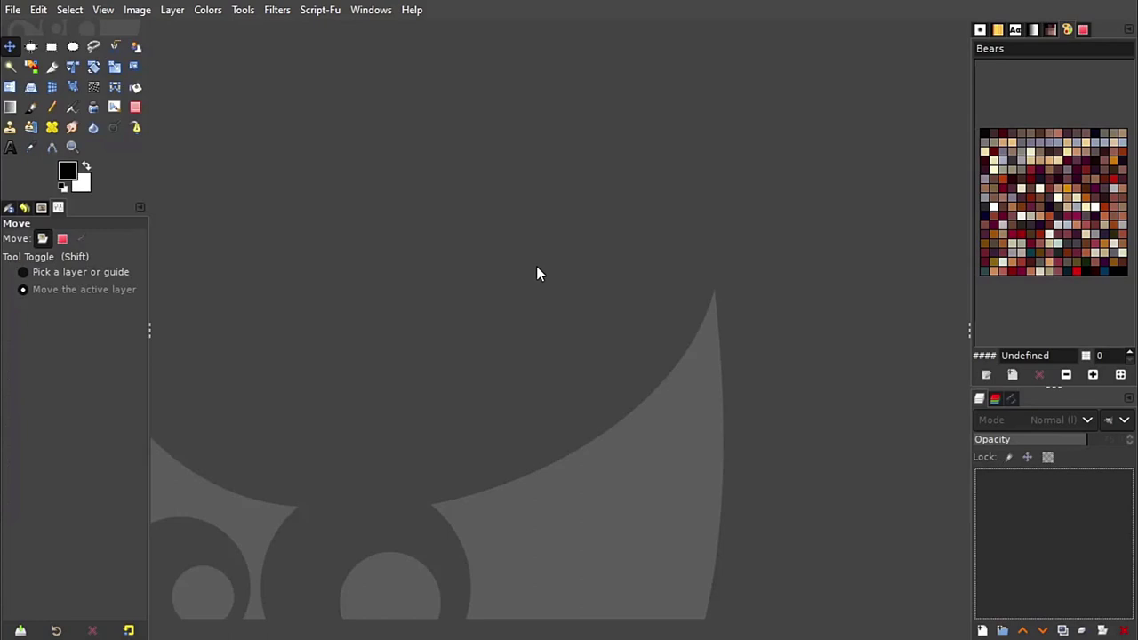
{"action": "left_click", "coordinate": [324, 10]}
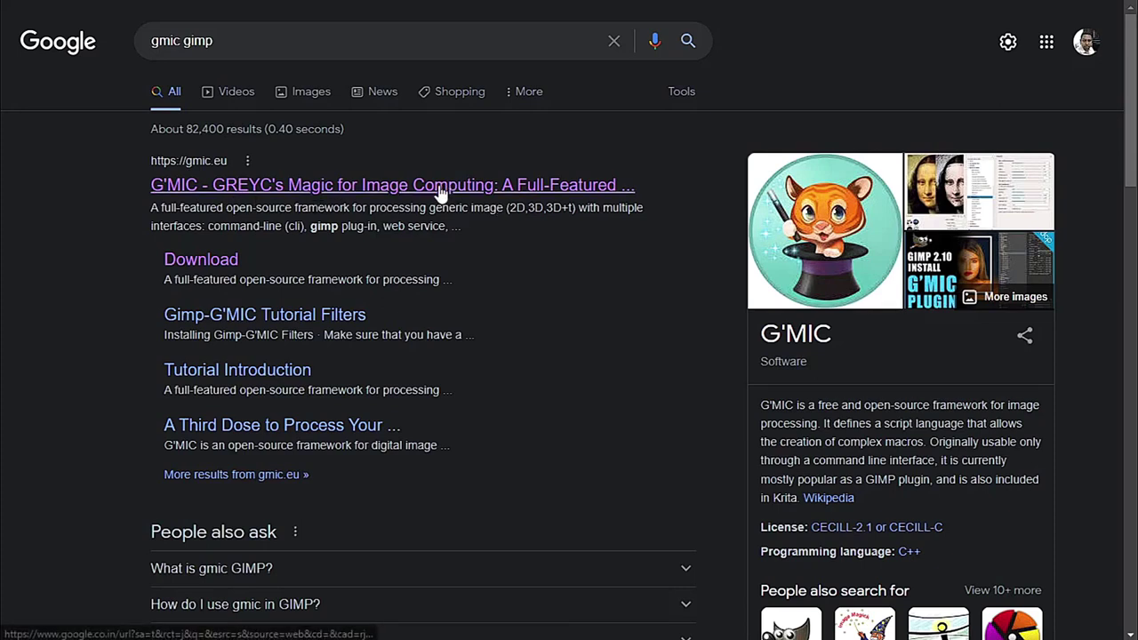
Switch to the gmic.eu homepage and read down through it to the Resources section
{"action": "key", "text": "alt+Tab"}
{"action": "left_click", "coordinate": [684, 364]}
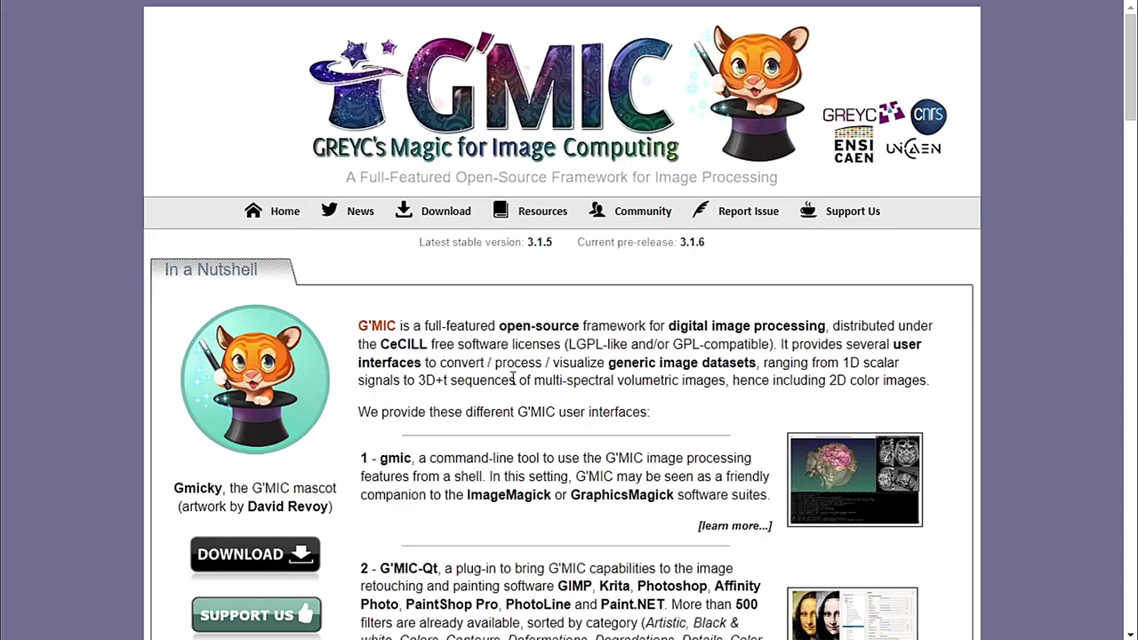
{"action": "scroll", "coordinate": [515, 382], "scroll_direction": "down", "scroll_amount": 1}
{"action": "scroll", "coordinate": [519, 389], "scroll_direction": "down", "scroll_amount": 2}
{"action": "scroll", "coordinate": [545, 387], "scroll_direction": "down", "scroll_amount": 3}
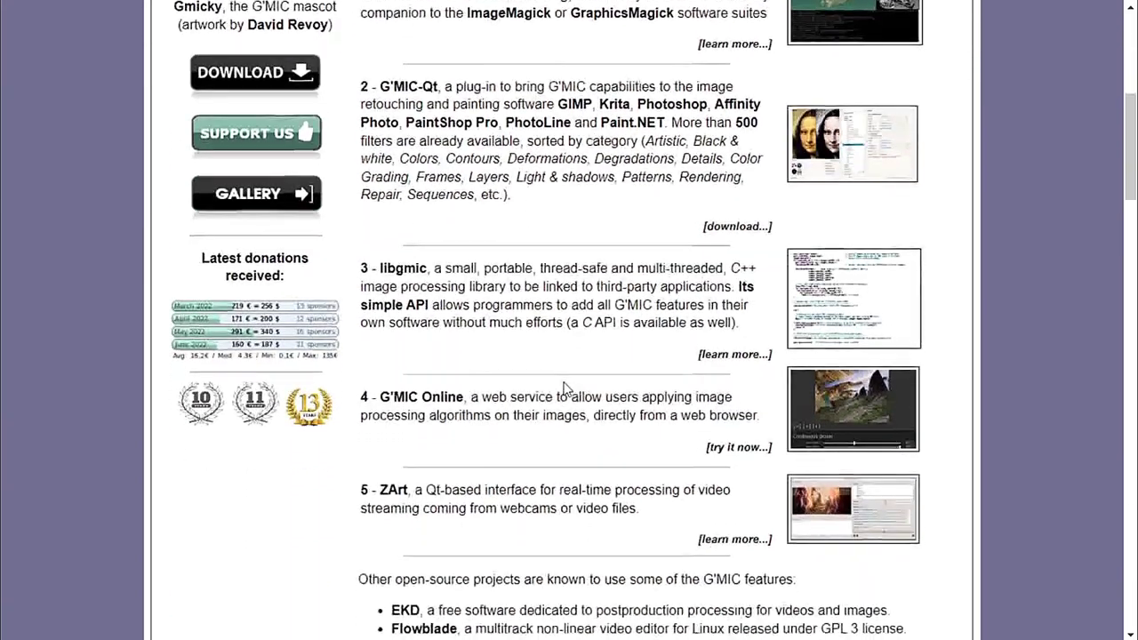
{"action": "scroll", "coordinate": [546, 388], "scroll_direction": "down", "scroll_amount": 2}
{"action": "scroll", "coordinate": [545, 391], "scroll_direction": "down", "scroll_amount": 2}
{"action": "scroll", "coordinate": [544, 393], "scroll_direction": "down", "scroll_amount": 1}
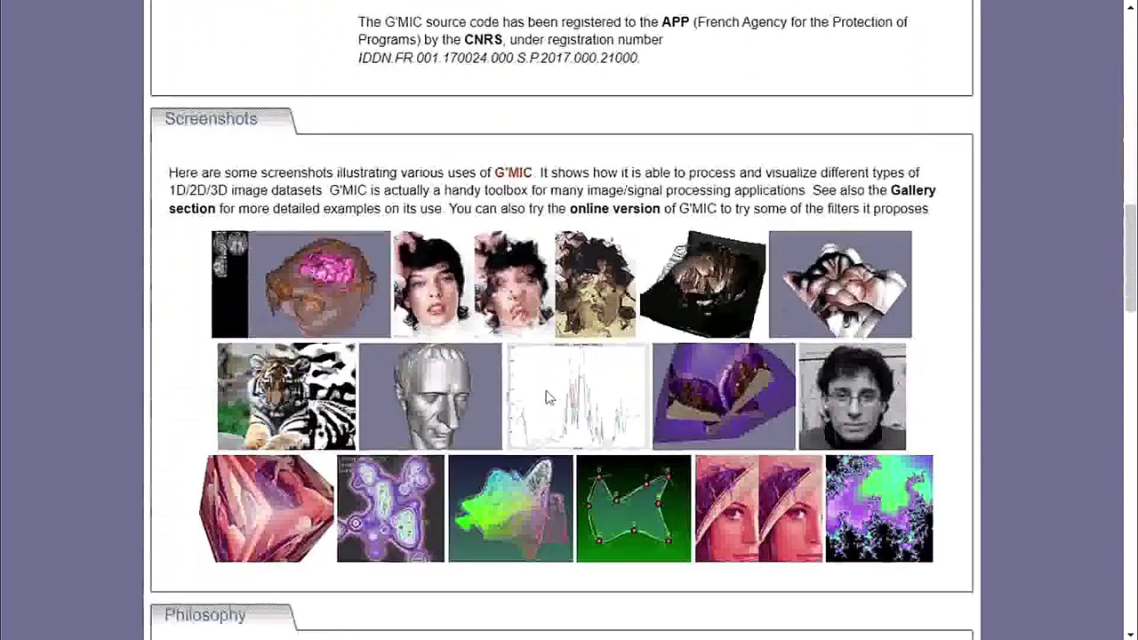
{"action": "scroll", "coordinate": [544, 398], "scroll_direction": "down", "scroll_amount": 1}
{"action": "scroll", "coordinate": [544, 391], "scroll_direction": "down", "scroll_amount": 1}
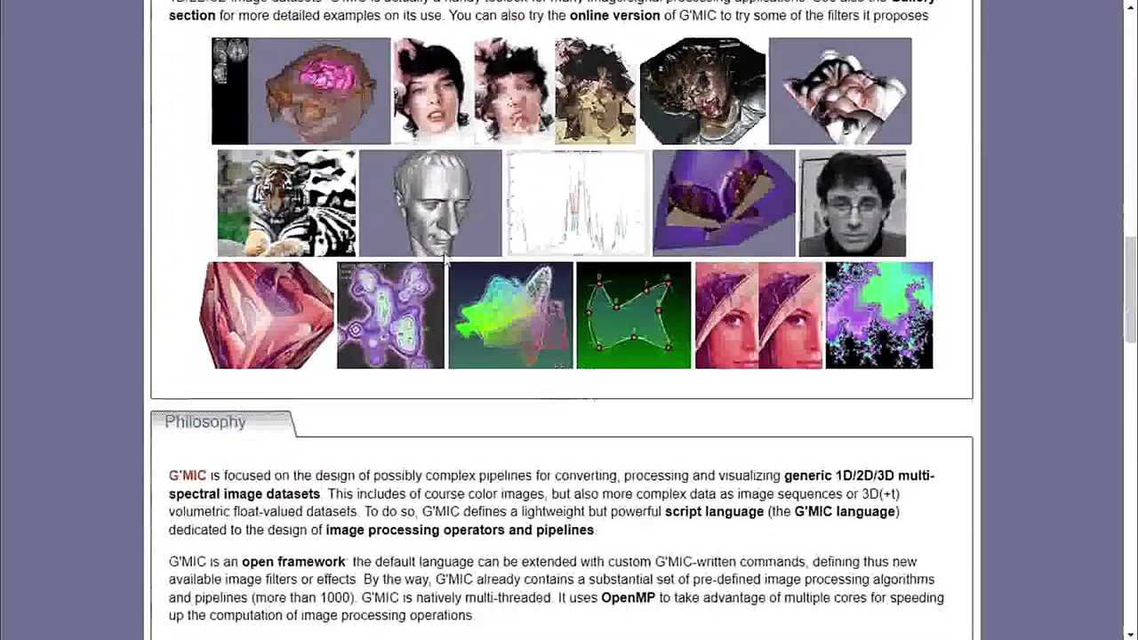
{"action": "scroll", "coordinate": [561, 391], "scroll_direction": "down", "scroll_amount": 3}
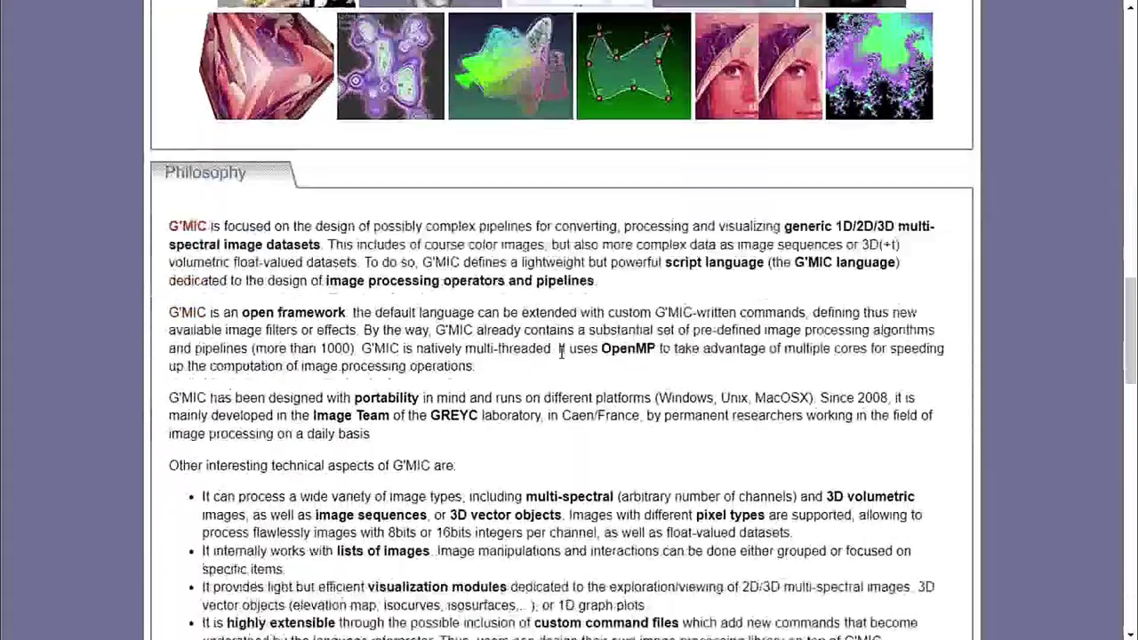
{"action": "scroll", "coordinate": [561, 353], "scroll_direction": "up", "scroll_amount": 2}
{"action": "scroll", "coordinate": [542, 414], "scroll_direction": "down", "scroll_amount": 4}
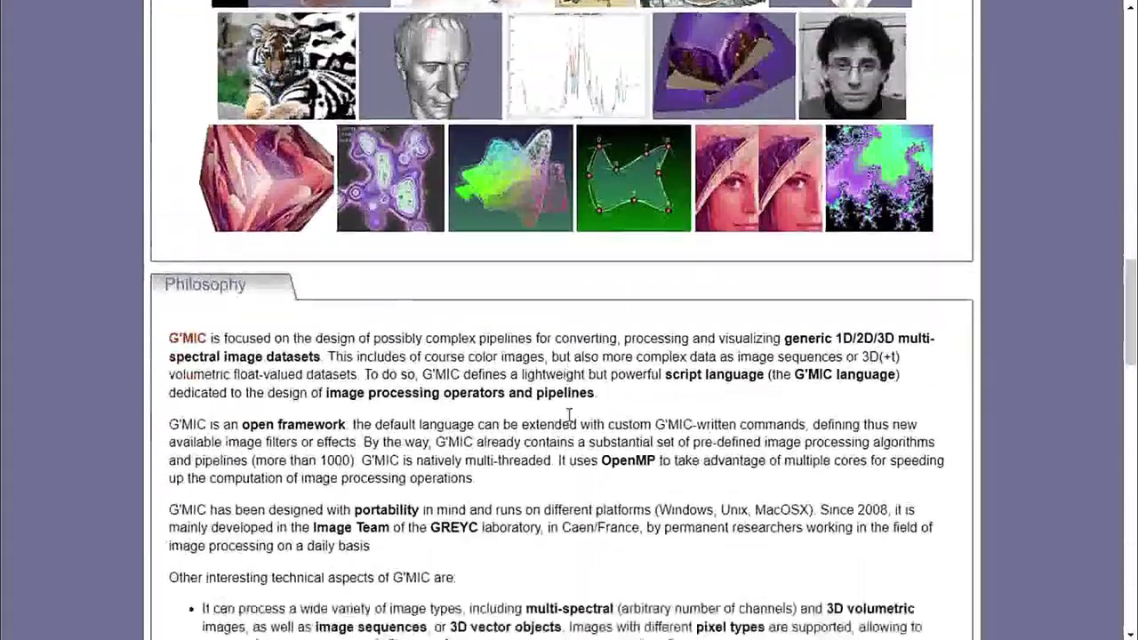
{"action": "scroll", "coordinate": [569, 415], "scroll_direction": "down", "scroll_amount": 5}
{"action": "scroll", "coordinate": [569, 415], "scroll_direction": "down", "scroll_amount": 4}
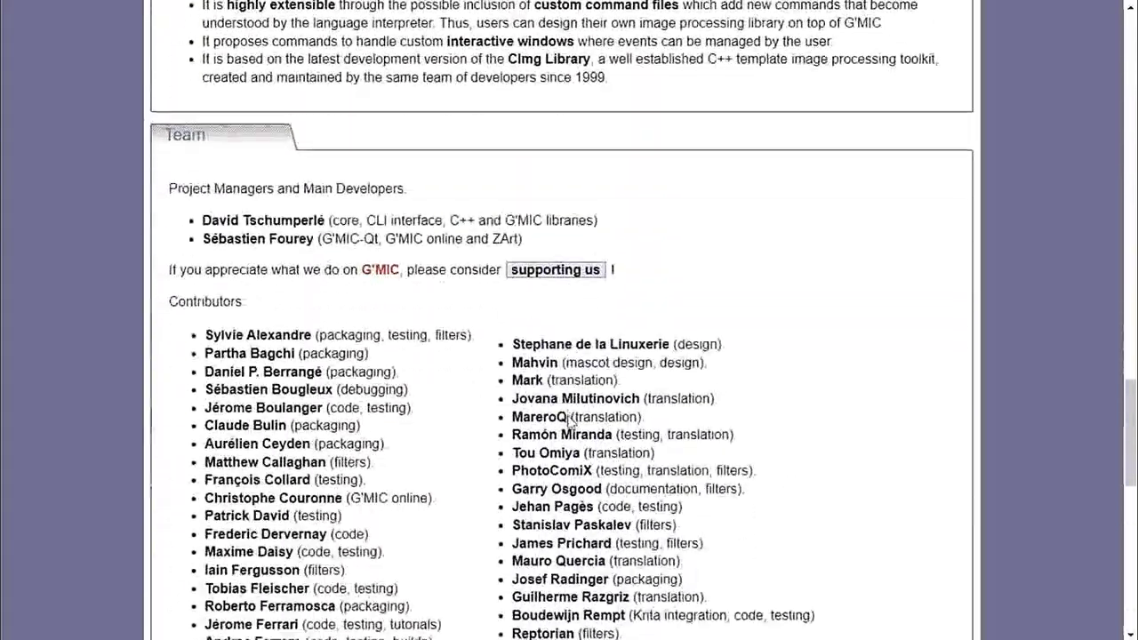
{"action": "scroll", "coordinate": [570, 416], "scroll_direction": "down", "scroll_amount": 3}
{"action": "scroll", "coordinate": [560, 427], "scroll_direction": "up", "scroll_amount": 3}
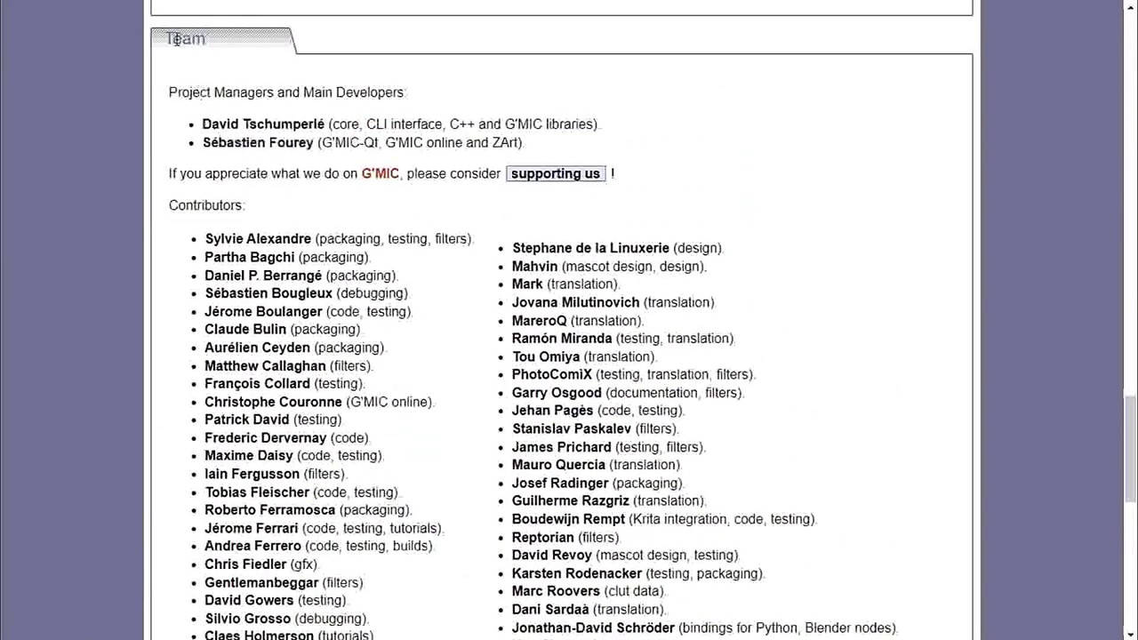
{"action": "scroll", "coordinate": [803, 257], "scroll_direction": "down", "scroll_amount": 5}
{"action": "scroll", "coordinate": [802, 320], "scroll_direction": "down", "scroll_amount": 3}
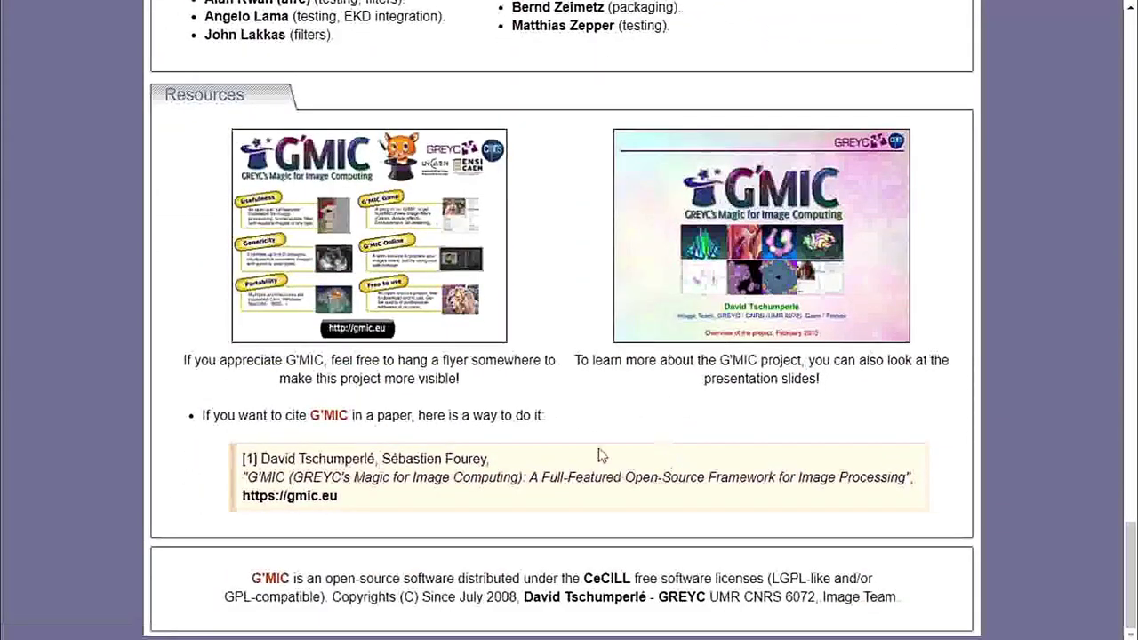
Scroll back up to the top of the gmic.eu homepage
{"action": "scroll", "coordinate": [600, 454], "scroll_direction": "up", "scroll_amount": 2}
{"action": "scroll", "coordinate": [598, 453], "scroll_direction": "up", "scroll_amount": 1}
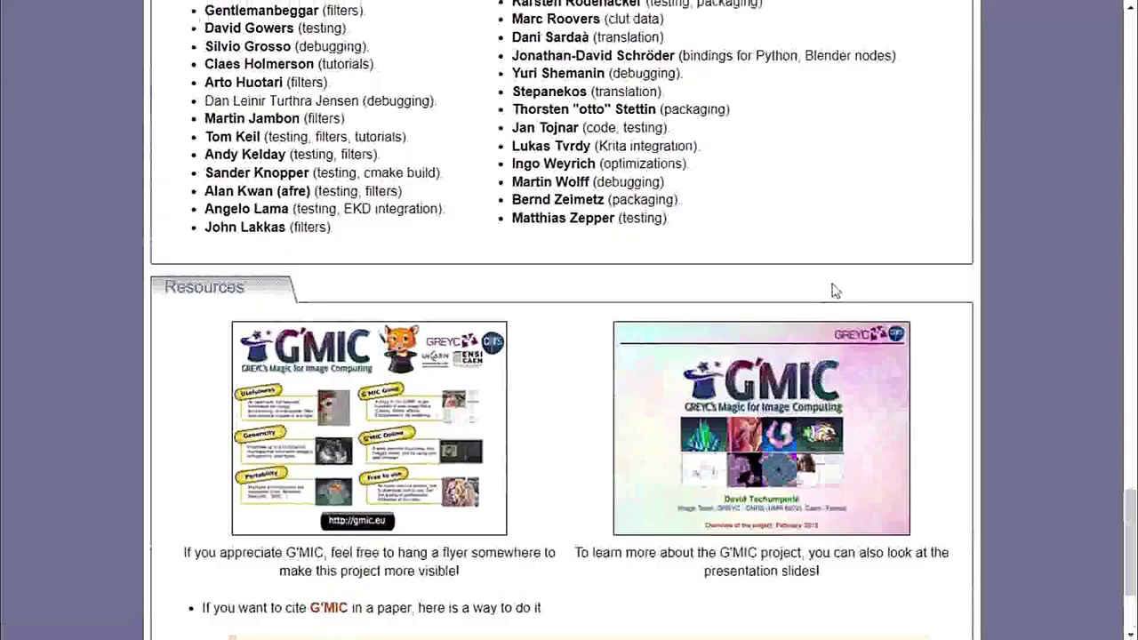
{"action": "scroll", "coordinate": [900, 264], "scroll_direction": "up", "scroll_amount": 4}
{"action": "scroll", "coordinate": [900, 264], "scroll_direction": "up", "scroll_amount": 3}
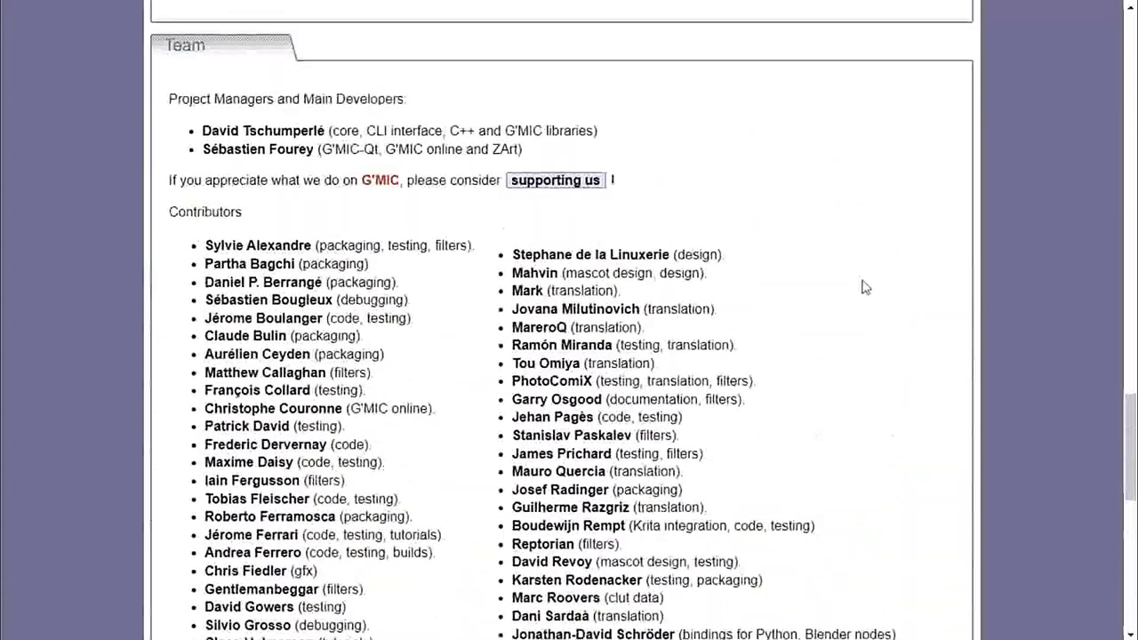
{"action": "scroll", "coordinate": [888, 326], "scroll_direction": "up", "scroll_amount": 2}
{"action": "scroll", "coordinate": [939, 338], "scroll_direction": "up", "scroll_amount": 6}
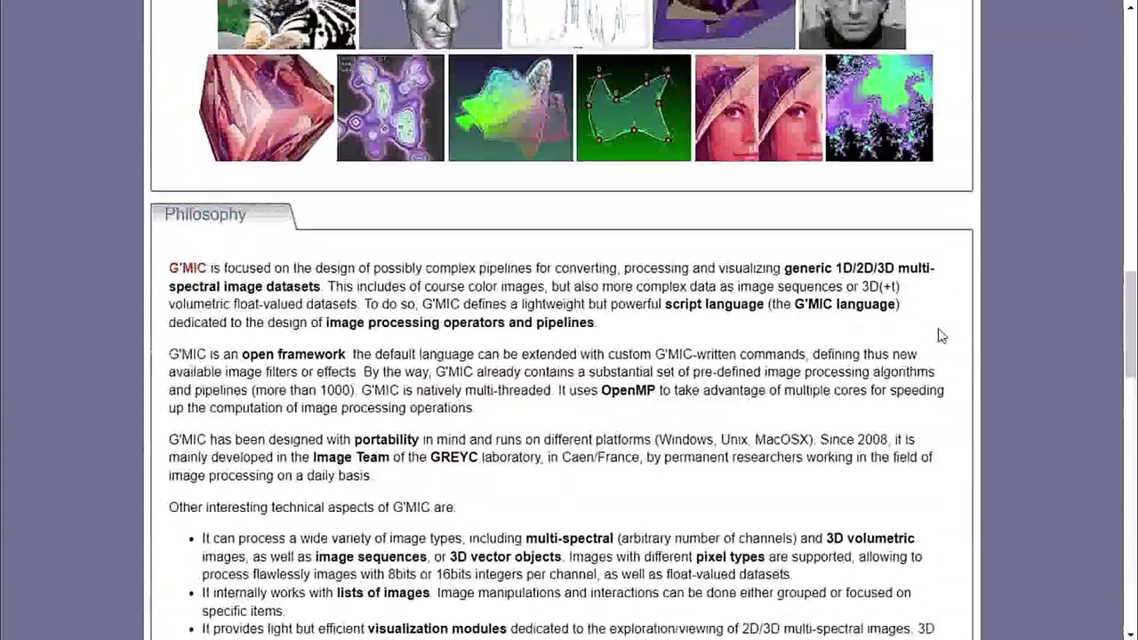
{"action": "scroll", "coordinate": [945, 363], "scroll_direction": "up", "scroll_amount": 3}
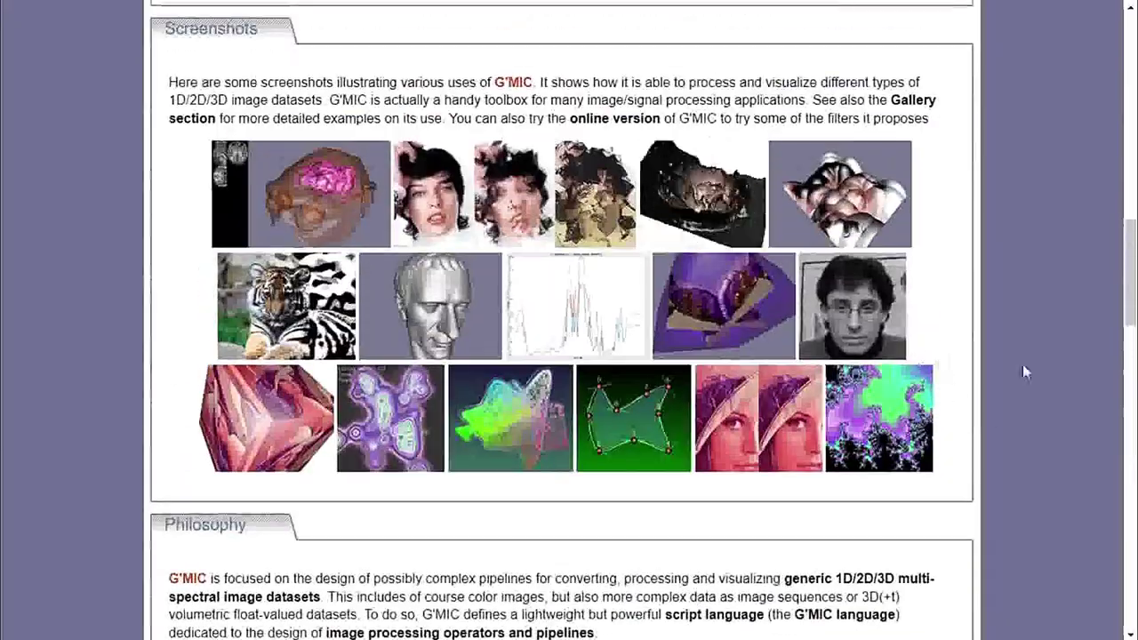
{"action": "scroll", "coordinate": [1024, 368], "scroll_direction": "up", "scroll_amount": 4}
{"action": "scroll", "coordinate": [1022, 368], "scroll_direction": "up", "scroll_amount": 4}
{"action": "scroll", "coordinate": [1020, 366], "scroll_direction": "up", "scroll_amount": 4}
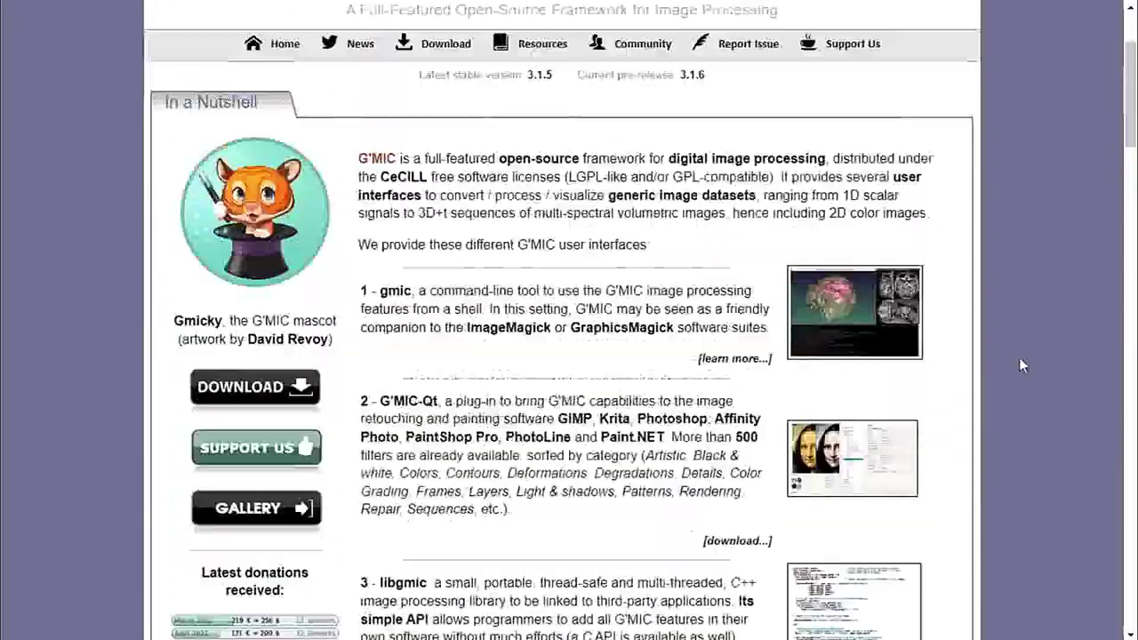
{"action": "scroll", "coordinate": [1021, 365], "scroll_direction": "up", "scroll_amount": 2}
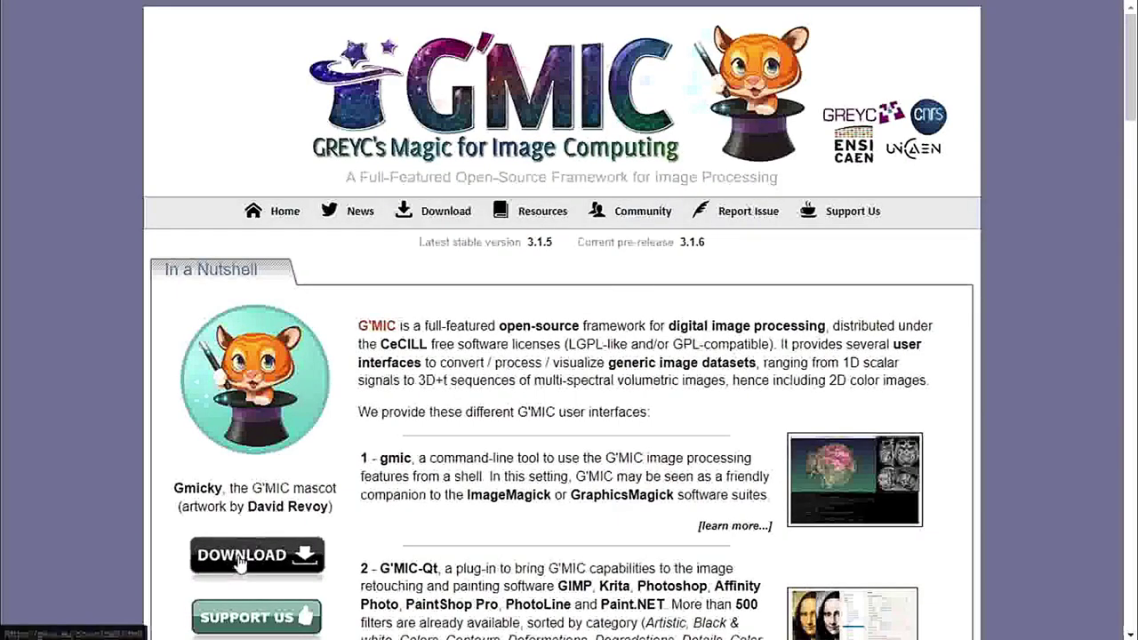
Open the G'MIC download page and scroll to the G'MIC-Qt for GIMP 2.10 Windows links
{"action": "left_click", "coordinate": [456, 215]}
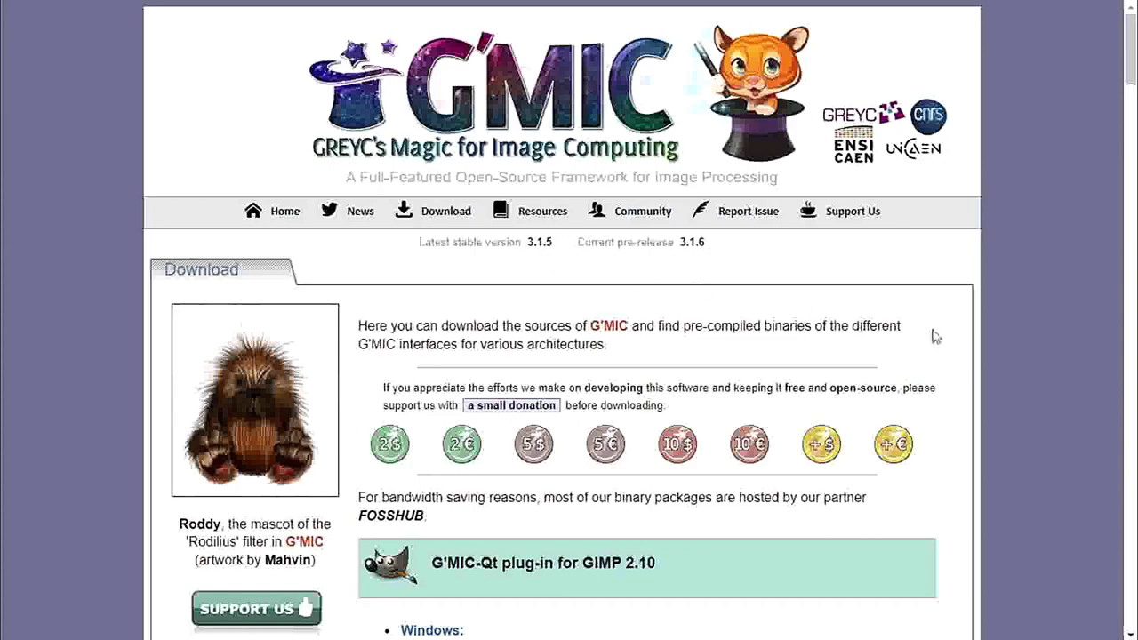
{"action": "scroll", "coordinate": [935, 335], "scroll_direction": "down", "scroll_amount": 3}
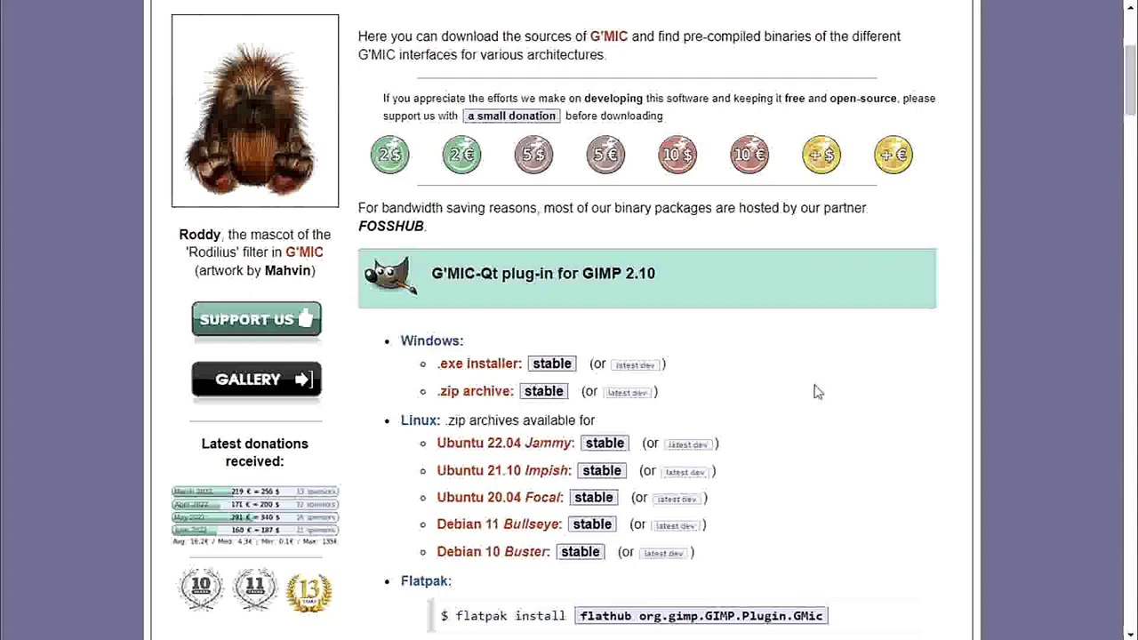
{"action": "scroll", "coordinate": [817, 386], "scroll_direction": "down", "scroll_amount": 1}
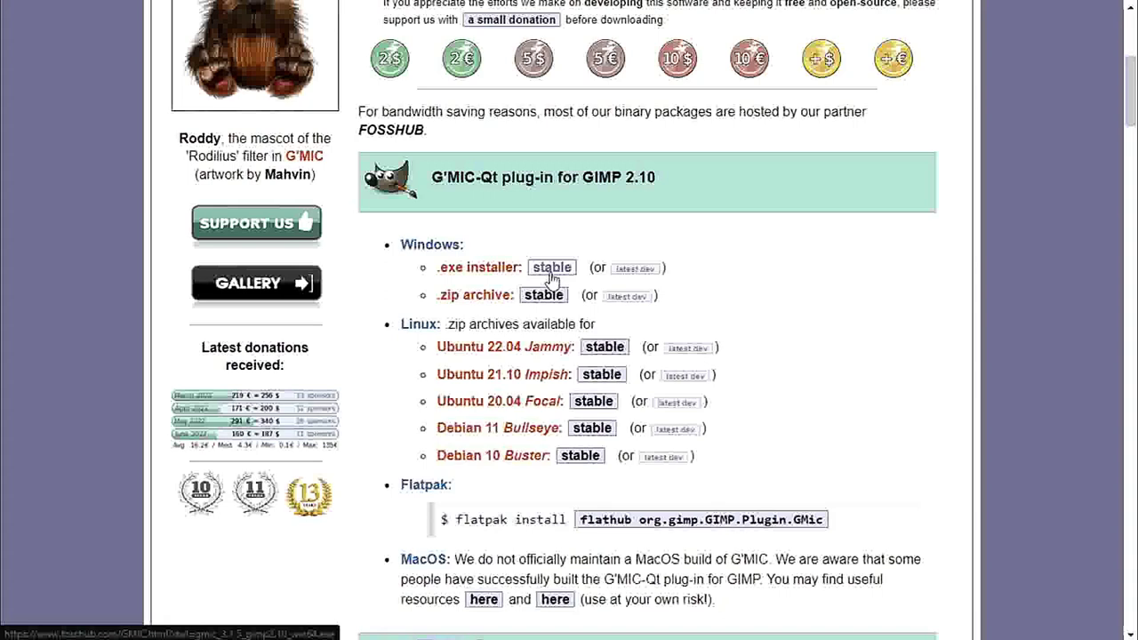
Go to FossHub's GMIC page for the stable Windows .exe installer of the GIMP 2.10 plug-in
{"action": "left_click", "coordinate": [552, 276]}
{"action": "left_click", "coordinate": [551, 276]}
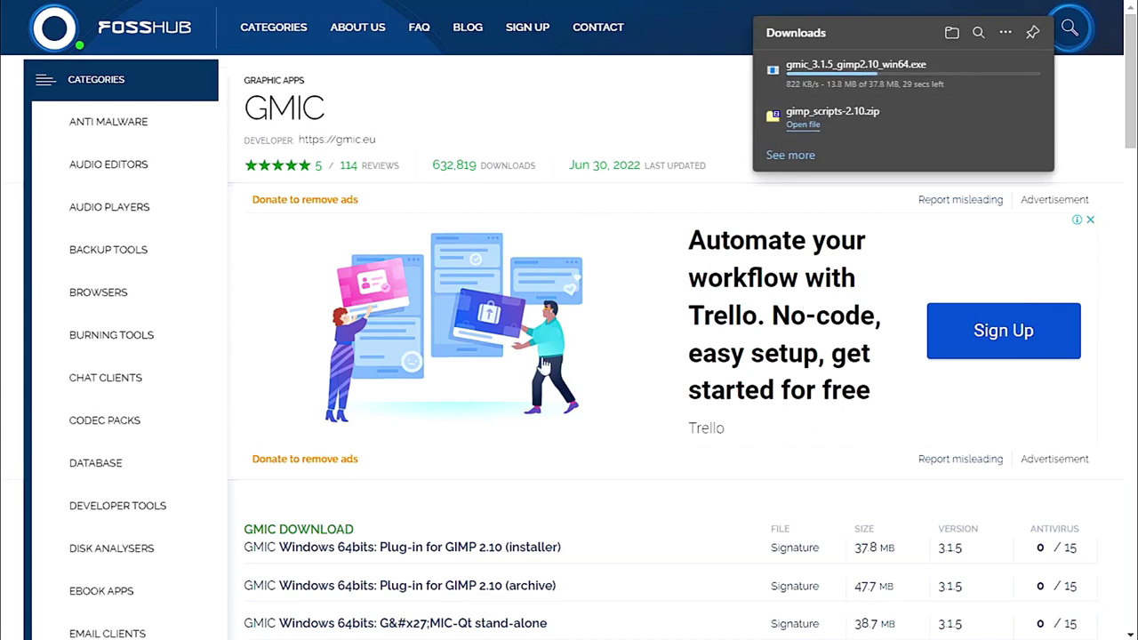
{"action": "scroll", "coordinate": [524, 401], "scroll_direction": "down", "scroll_amount": 3}
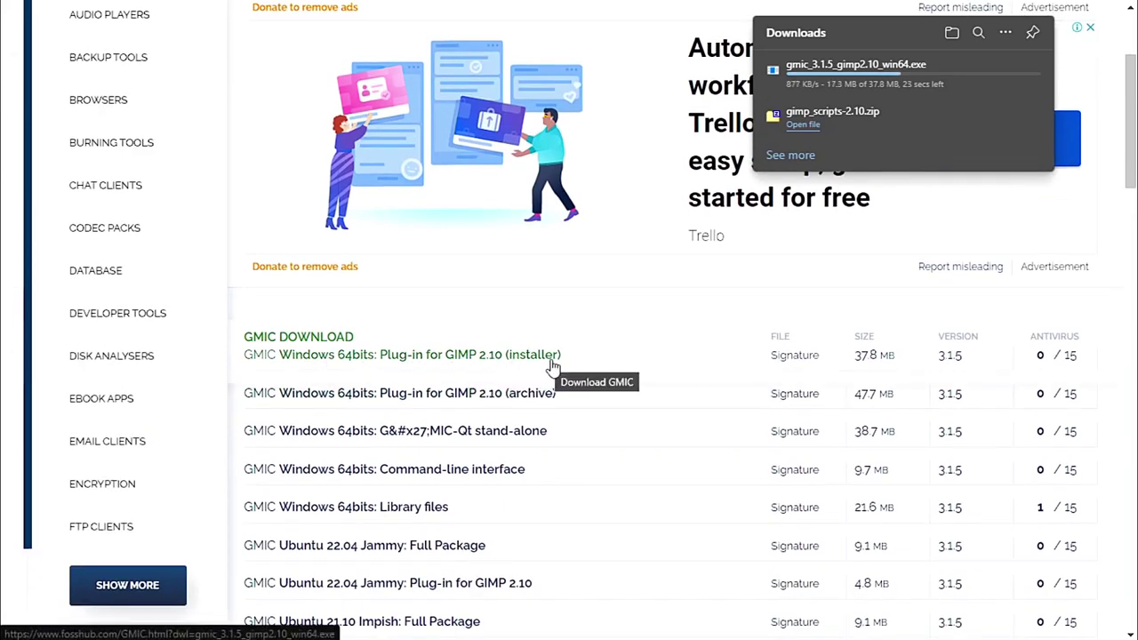
{"action": "scroll", "coordinate": [643, 338], "scroll_direction": "up", "scroll_amount": 3}
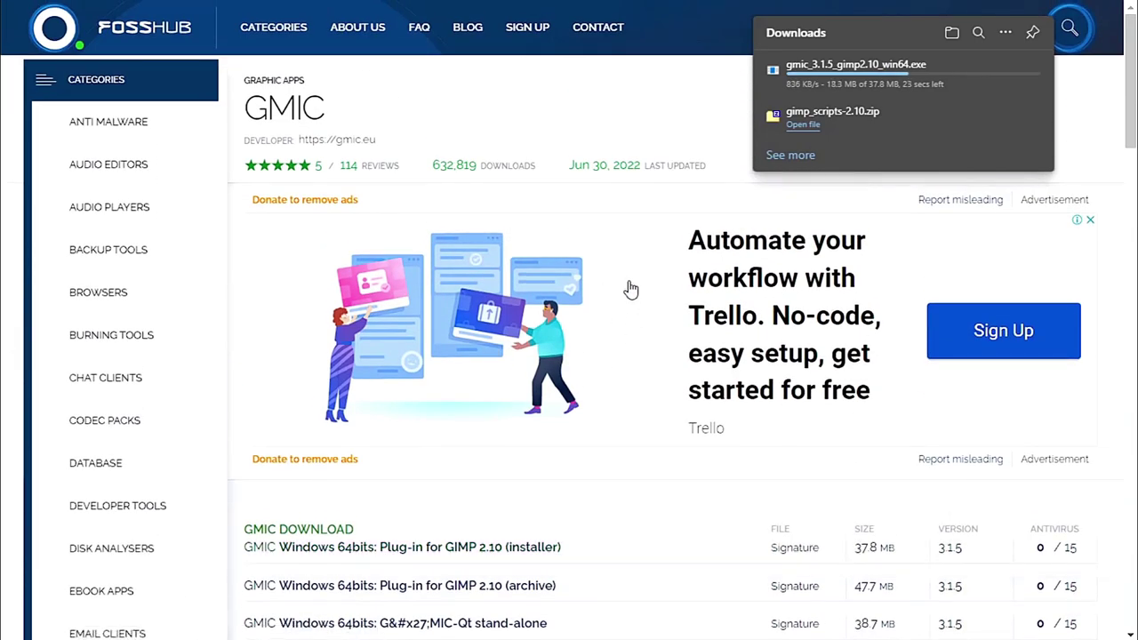
{"action": "mouse_move", "coordinate": [889, 117]}
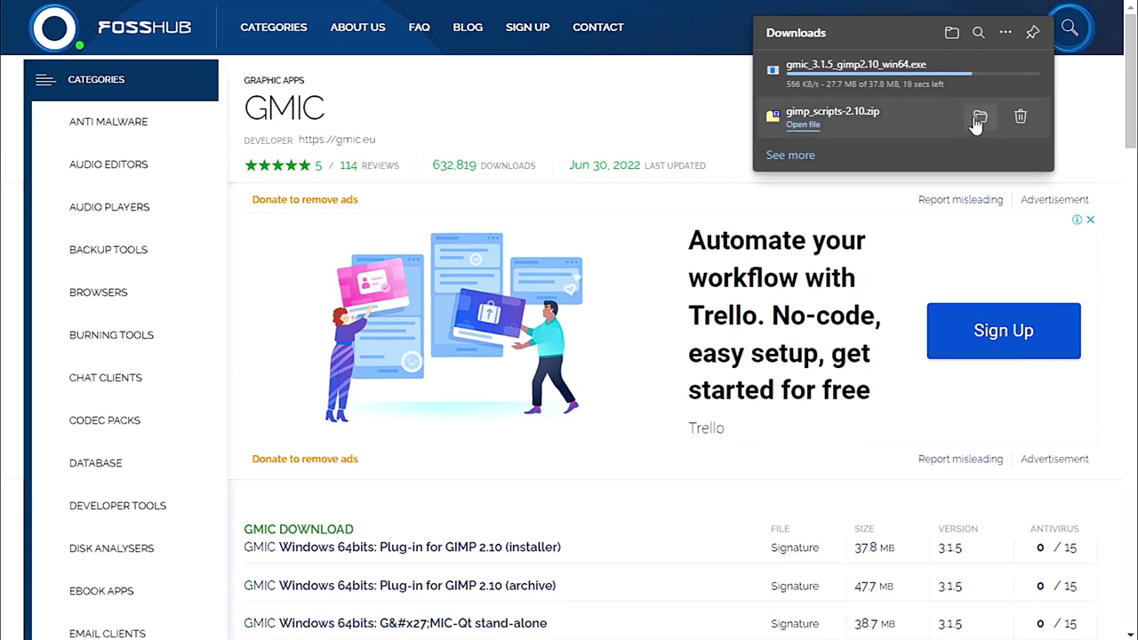
Pause and cancel the G'MIC installer download, and delete gimp_scripts-2.10.zip
{"action": "left_click", "coordinate": [979, 69]}
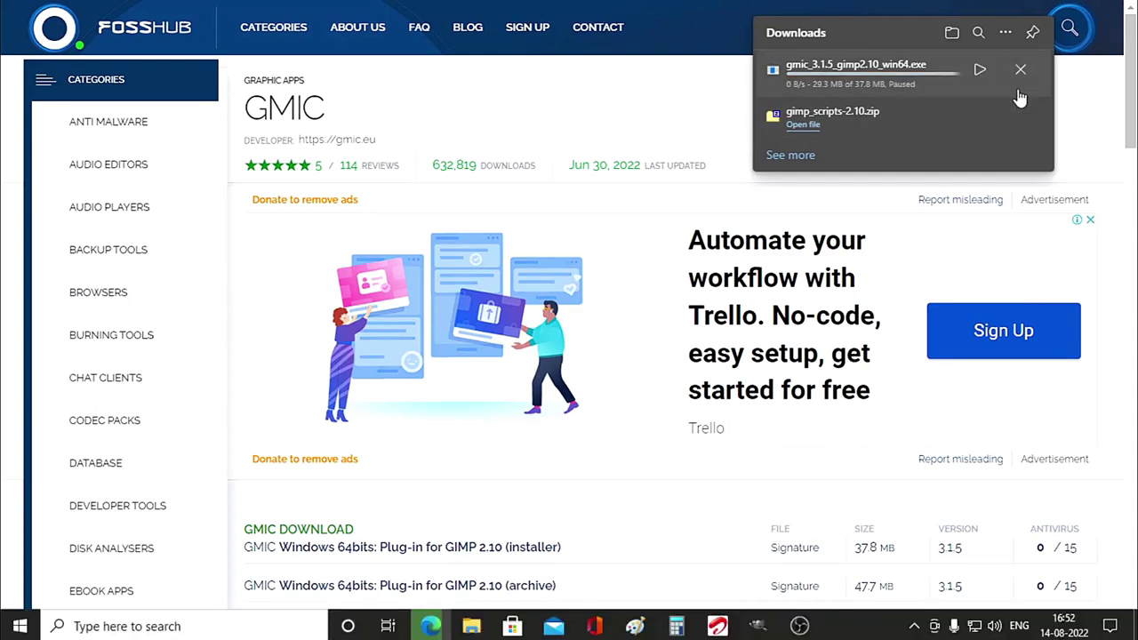
{"action": "left_click", "coordinate": [1021, 70]}
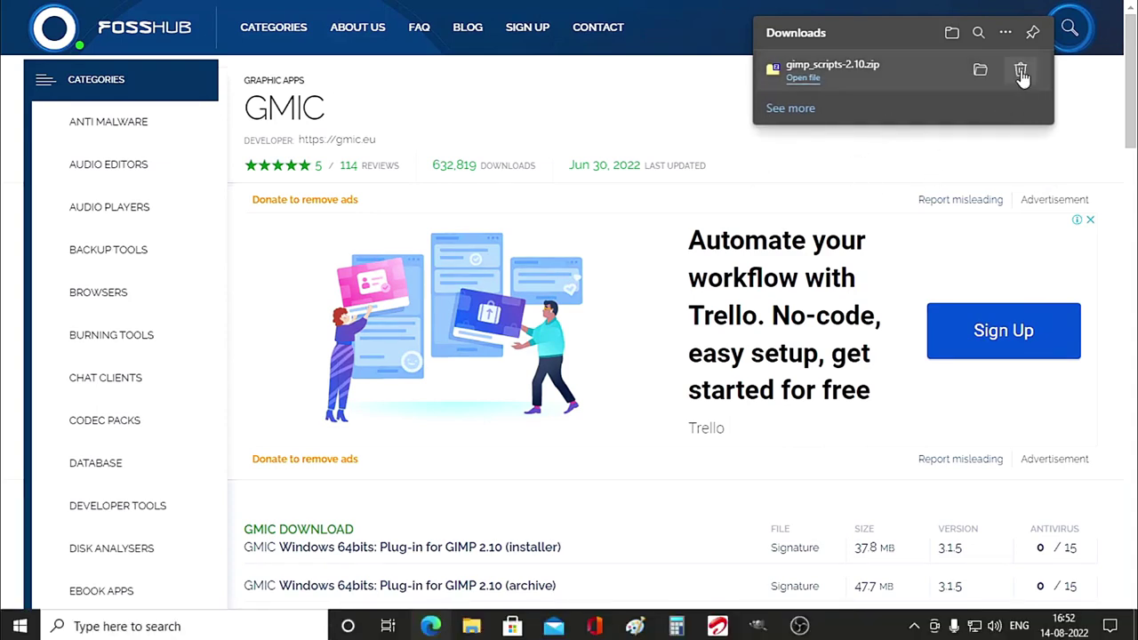
{"action": "left_click", "coordinate": [1021, 70]}
Close the downloads panel and check GIMP's Filters menu for the greyed-out G'MIC-Qt entry
{"action": "left_click", "coordinate": [673, 47]}
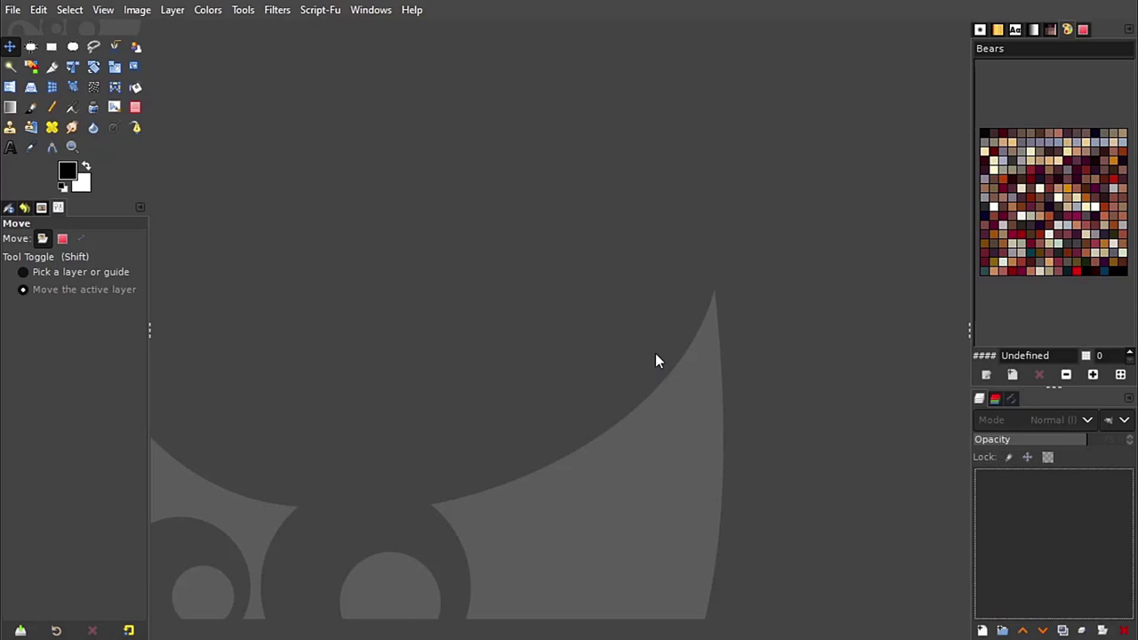
{"action": "left_click", "coordinate": [276, 10]}
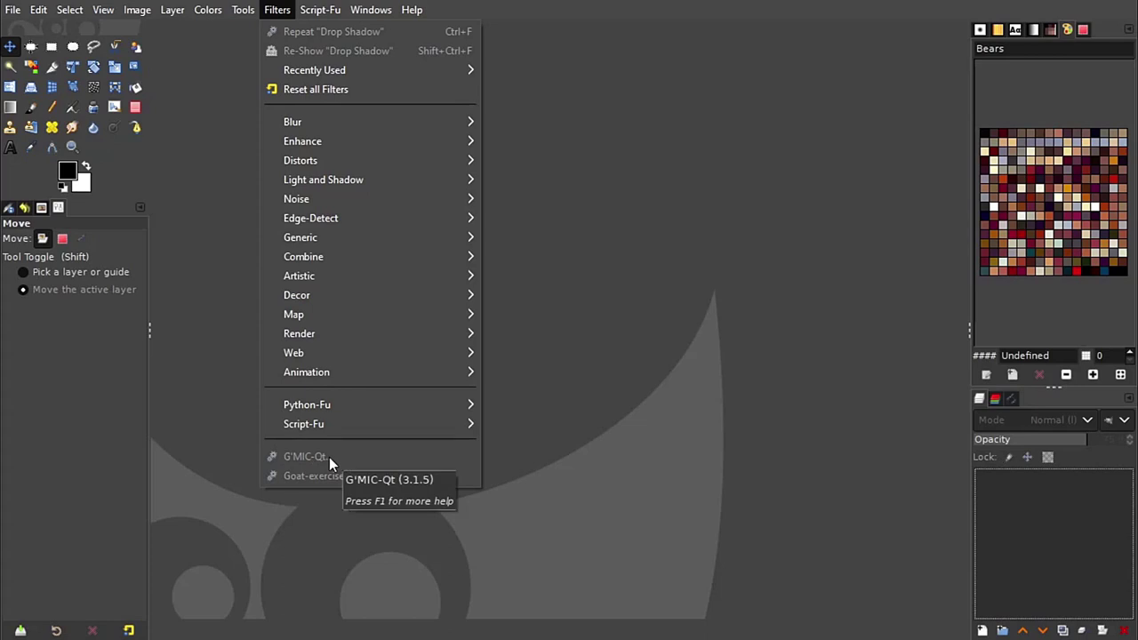
{"action": "left_click", "coordinate": [610, 176]}
Reopen woman-6493188_1920.jpg from recent files and launch Filters > G'MIC-Qt on it
{"action": "left_click", "coordinate": [13, 10]}
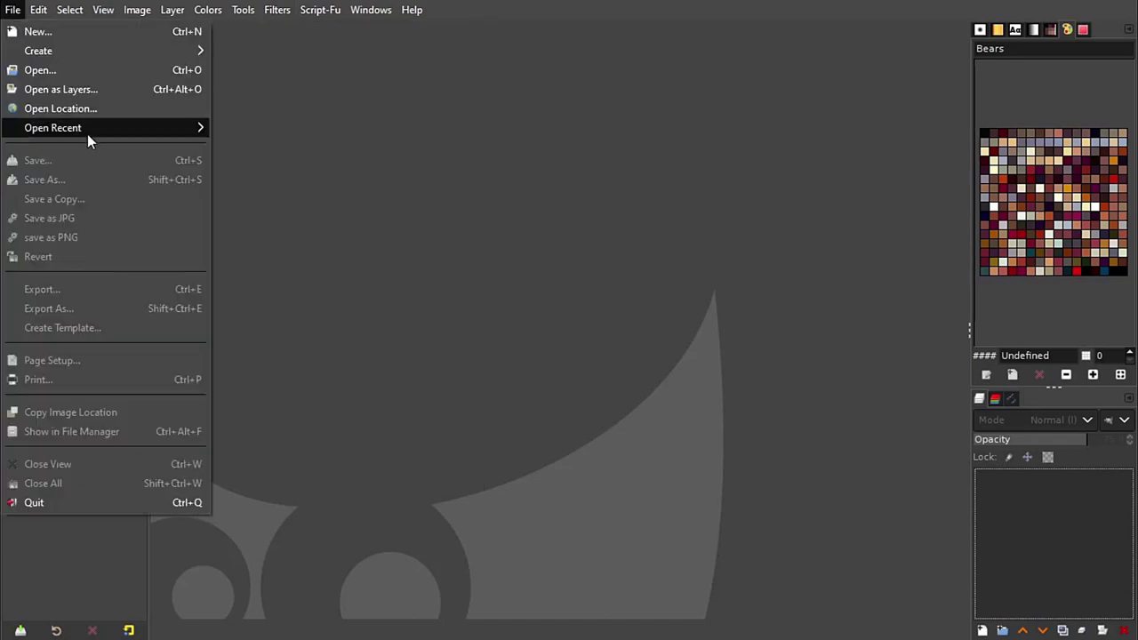
{"action": "mouse_move", "coordinate": [53, 128]}
{"action": "left_click", "coordinate": [315, 125]}
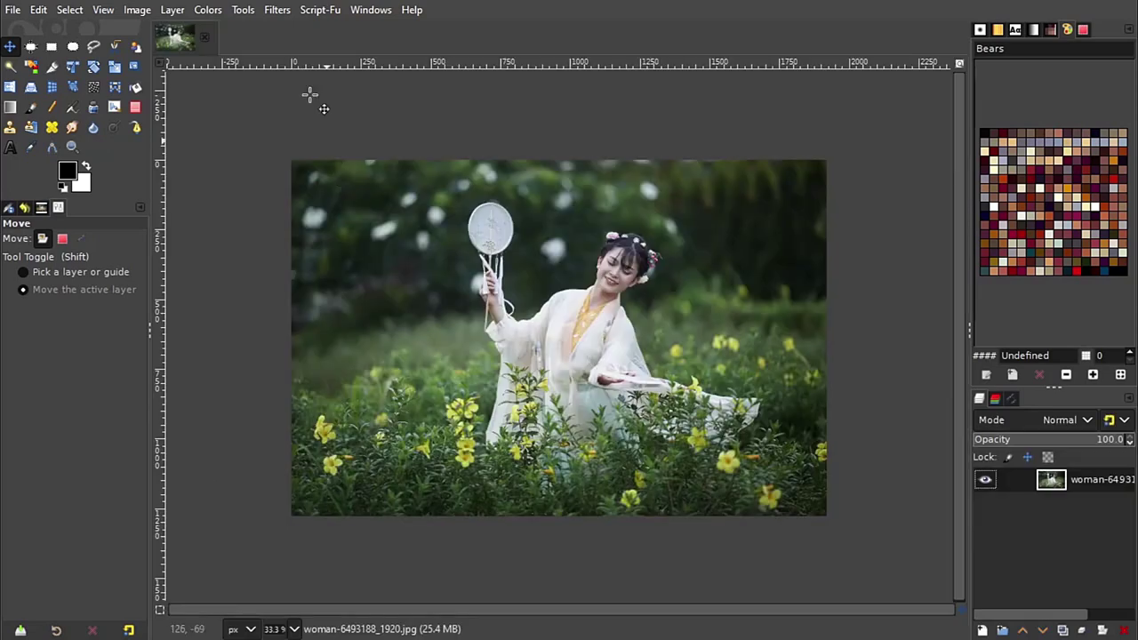
{"action": "left_click", "coordinate": [277, 10]}
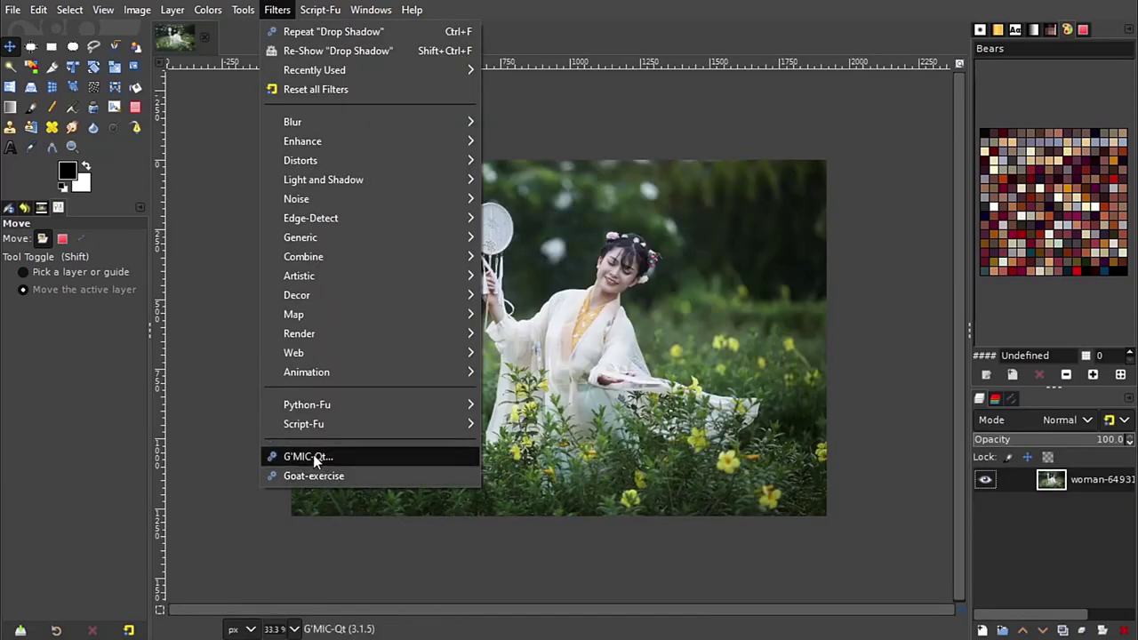
{"action": "left_click", "coordinate": [382, 457]}
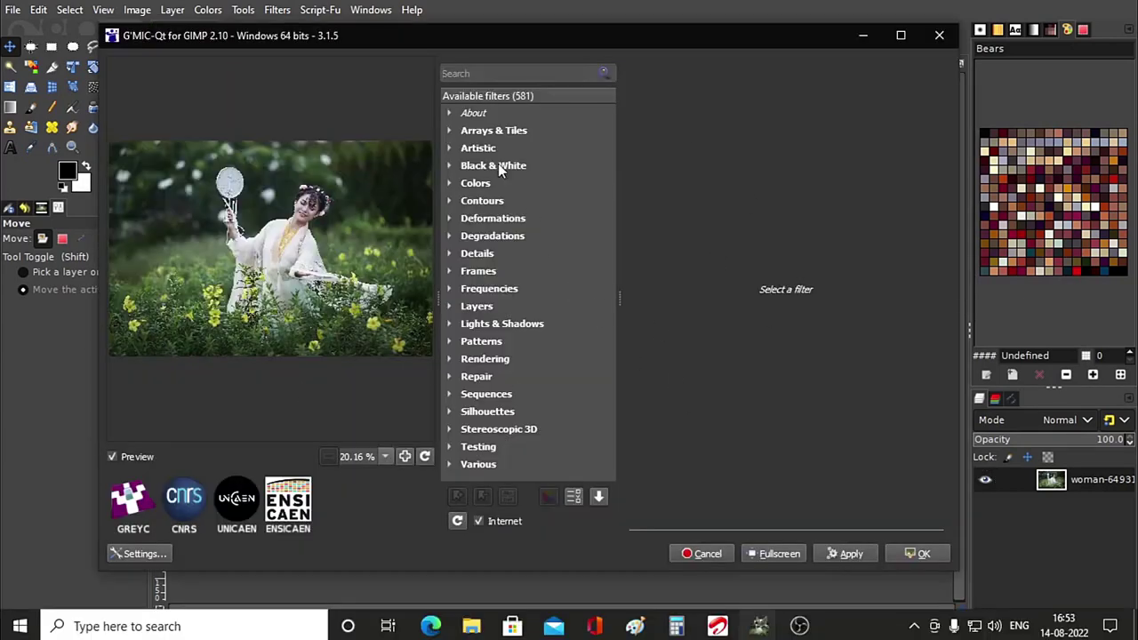
Move and enlarge the G'MIC-Qt window, then expand and collapse the Arrays & Tiles category
{"action": "left_click_drag", "start_coordinate": [416, 36], "coordinate": [401, 27]}
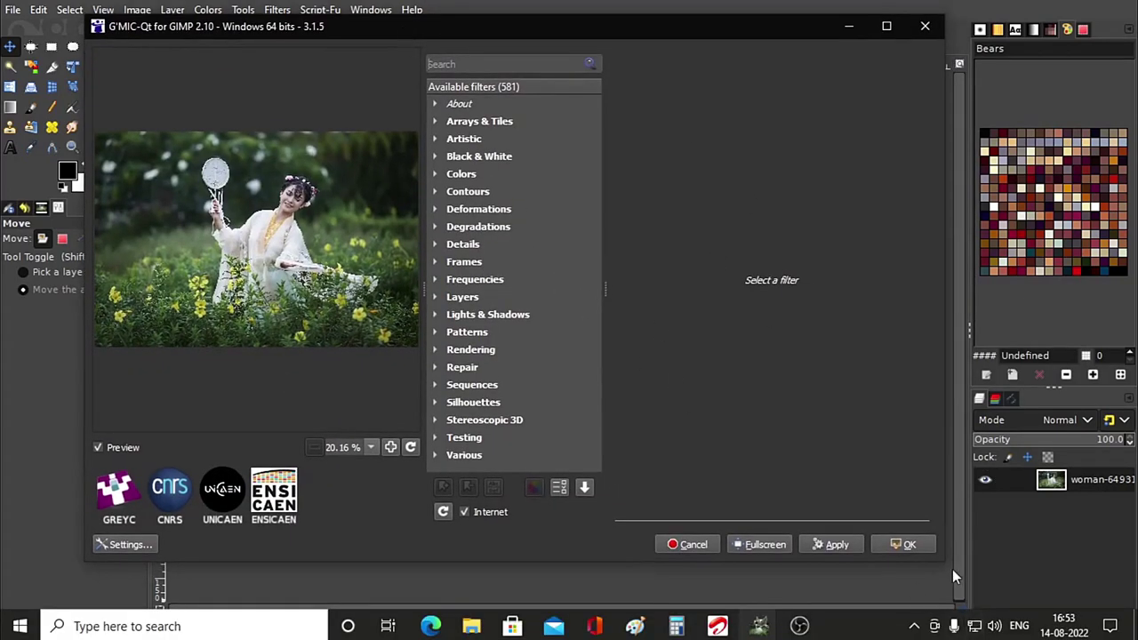
{"action": "left_click_drag", "start_coordinate": [942, 561], "coordinate": [1027, 582]}
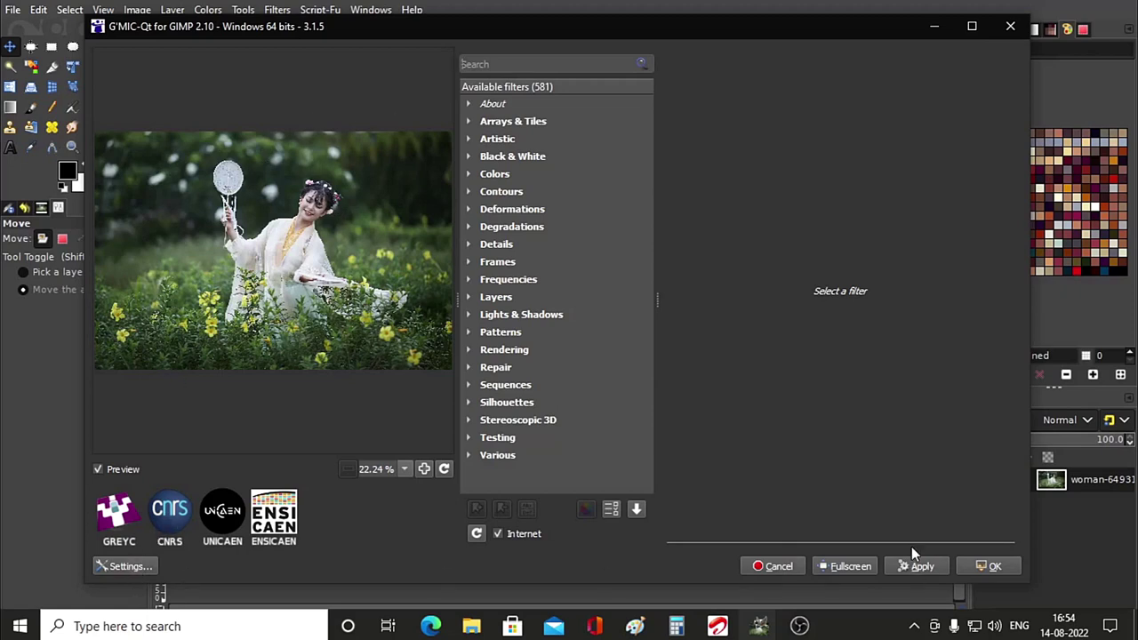
{"action": "left_click", "coordinate": [467, 121]}
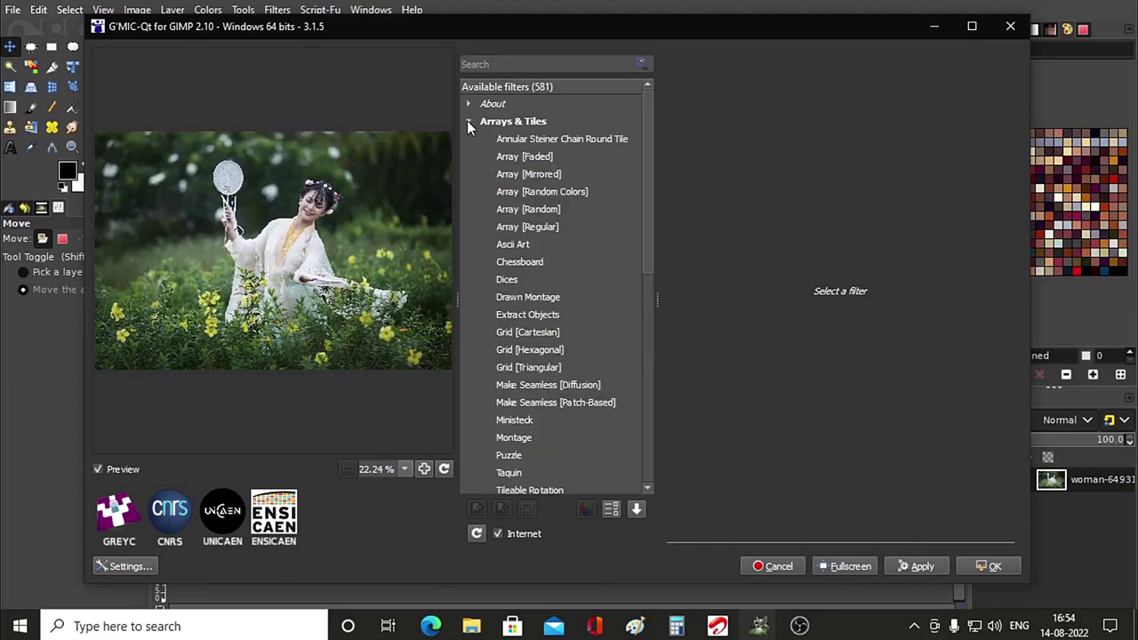
{"action": "left_click", "coordinate": [468, 121]}
Browse the Artistic filters, then collapse them and close G'MIC-Qt without applying anything
{"action": "left_click", "coordinate": [468, 140]}
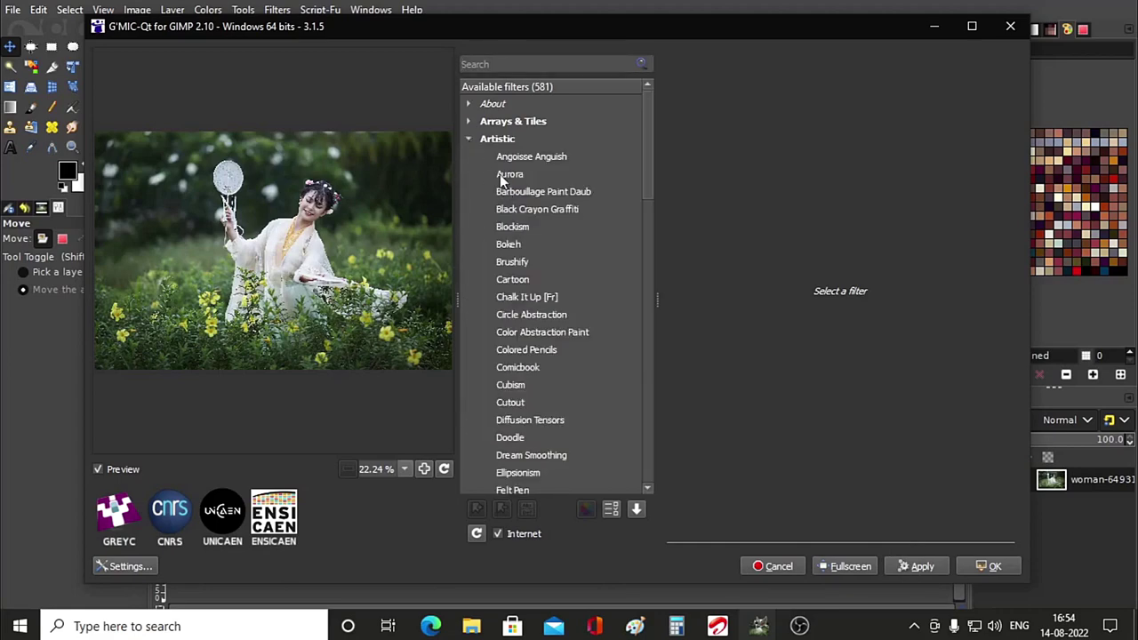
{"action": "left_click", "coordinate": [468, 140]}
{"action": "left_click", "coordinate": [469, 140]}
{"action": "scroll", "coordinate": [545, 266], "scroll_direction": "down", "scroll_amount": 5}
{"action": "scroll", "coordinate": [542, 307], "scroll_direction": "down", "scroll_amount": 4}
{"action": "scroll", "coordinate": [535, 320], "scroll_direction": "down", "scroll_amount": 5}
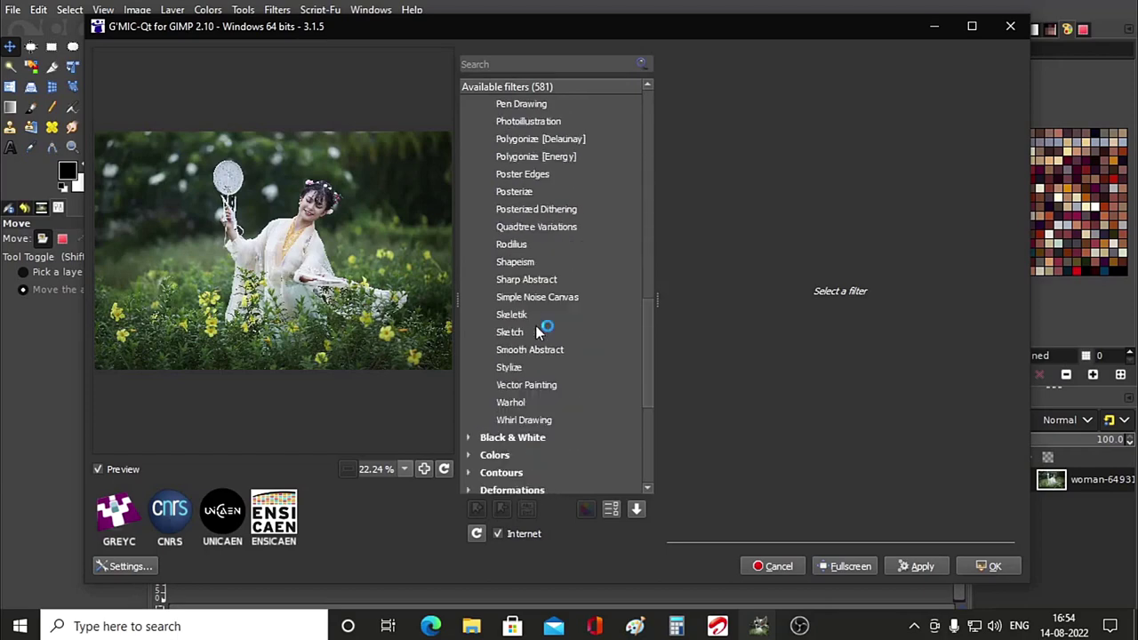
{"action": "scroll", "coordinate": [535, 325], "scroll_direction": "down", "scroll_amount": 4}
{"action": "scroll", "coordinate": [536, 325], "scroll_direction": "up", "scroll_amount": 6}
{"action": "scroll", "coordinate": [537, 311], "scroll_direction": "up", "scroll_amount": 10}
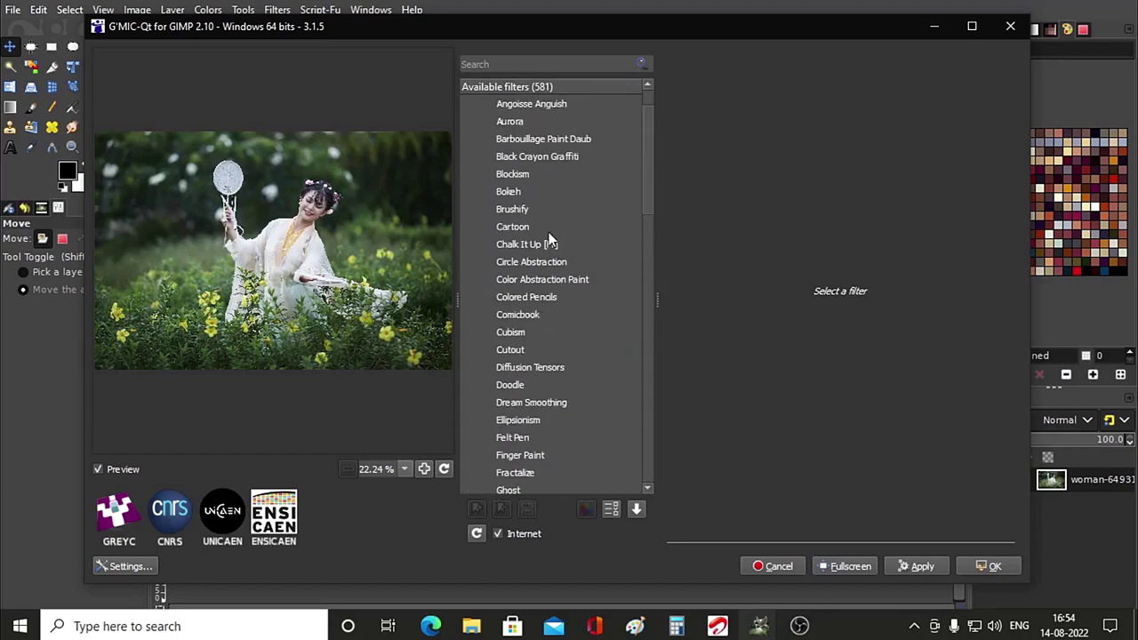
{"action": "scroll", "coordinate": [543, 335], "scroll_direction": "up", "scroll_amount": 1}
{"action": "scroll", "coordinate": [548, 257], "scroll_direction": "down", "scroll_amount": 5}
{"action": "scroll", "coordinate": [547, 271], "scroll_direction": "down", "scroll_amount": 4}
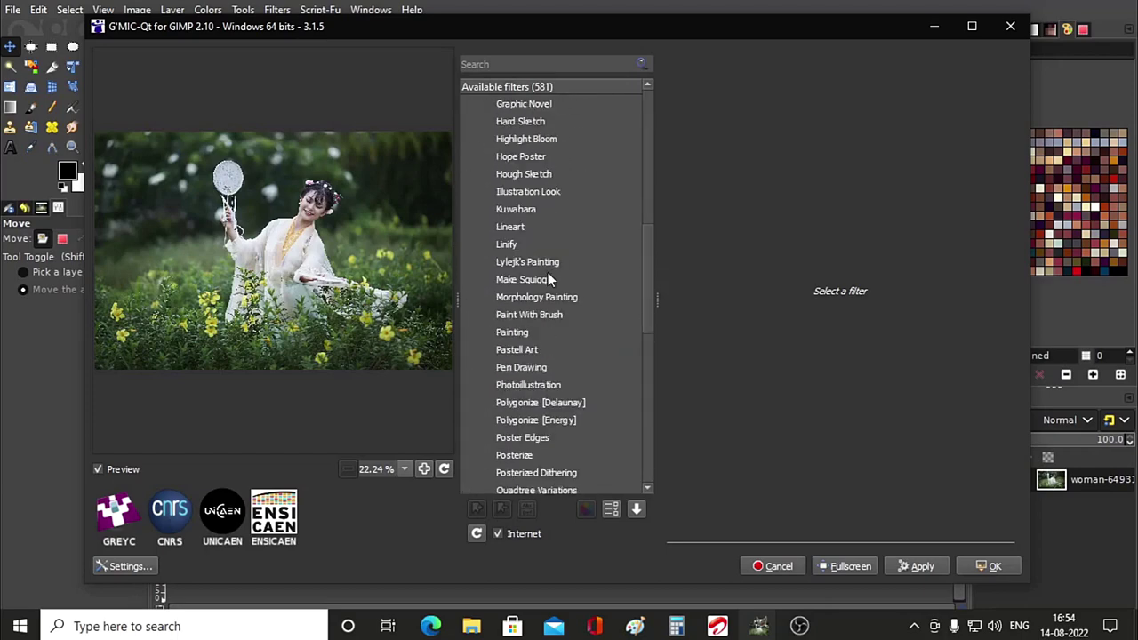
{"action": "scroll", "coordinate": [546, 289], "scroll_direction": "down", "scroll_amount": 4}
{"action": "scroll", "coordinate": [546, 298], "scroll_direction": "up", "scroll_amount": 9}
{"action": "scroll", "coordinate": [543, 283], "scroll_direction": "up", "scroll_amount": 4}
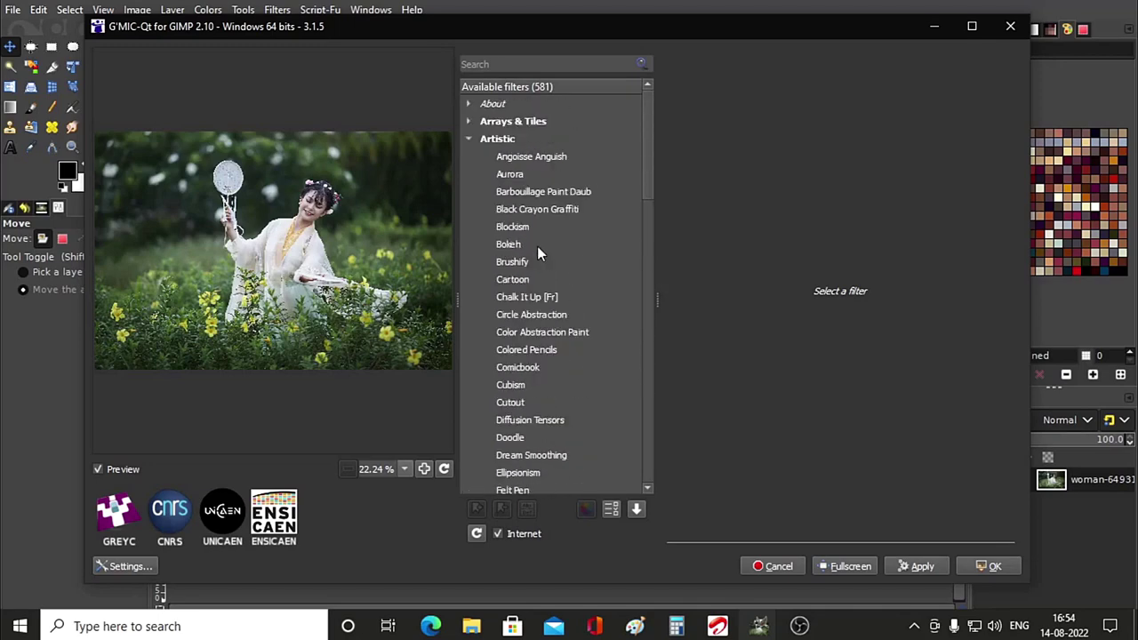
{"action": "left_click", "coordinate": [468, 139]}
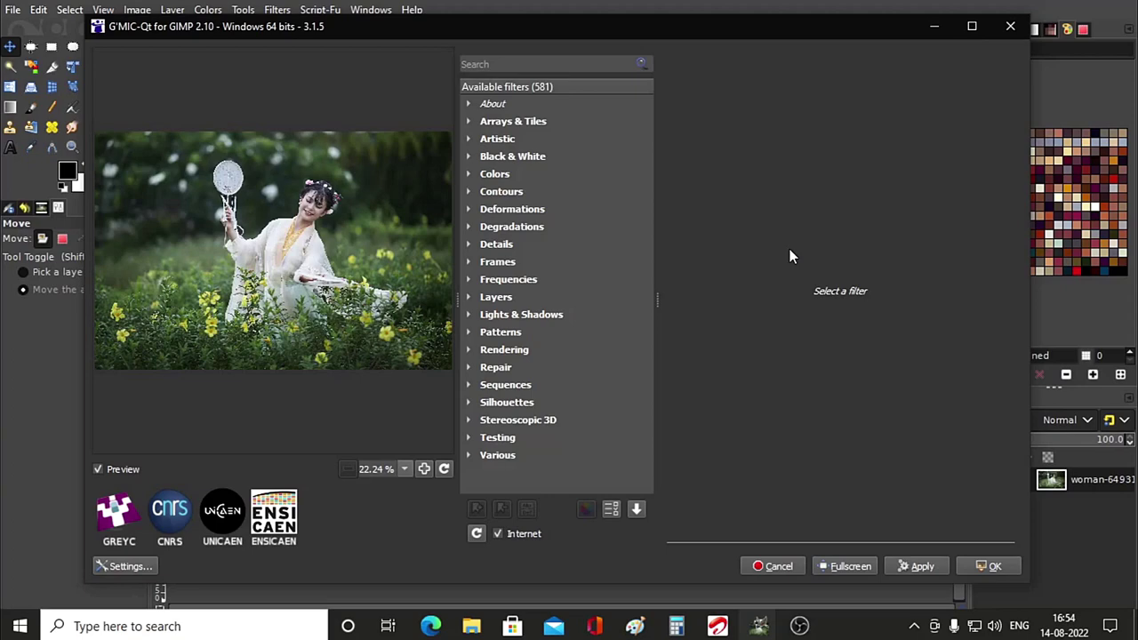
{"action": "left_click", "coordinate": [1009, 26]}
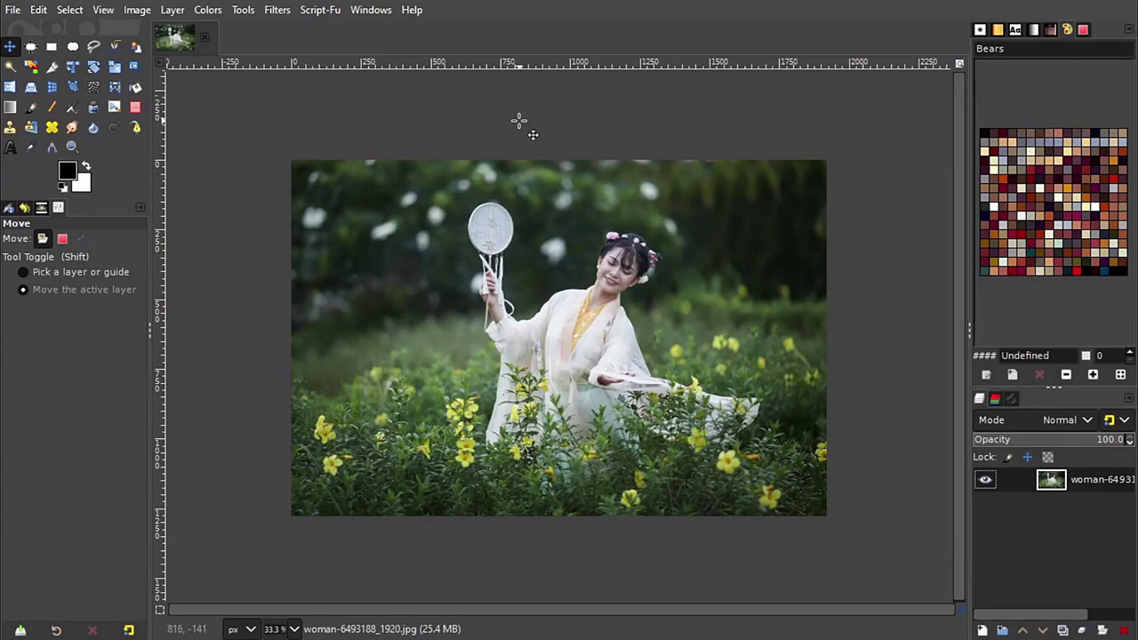
{"action": "left_click", "coordinate": [321, 11]}
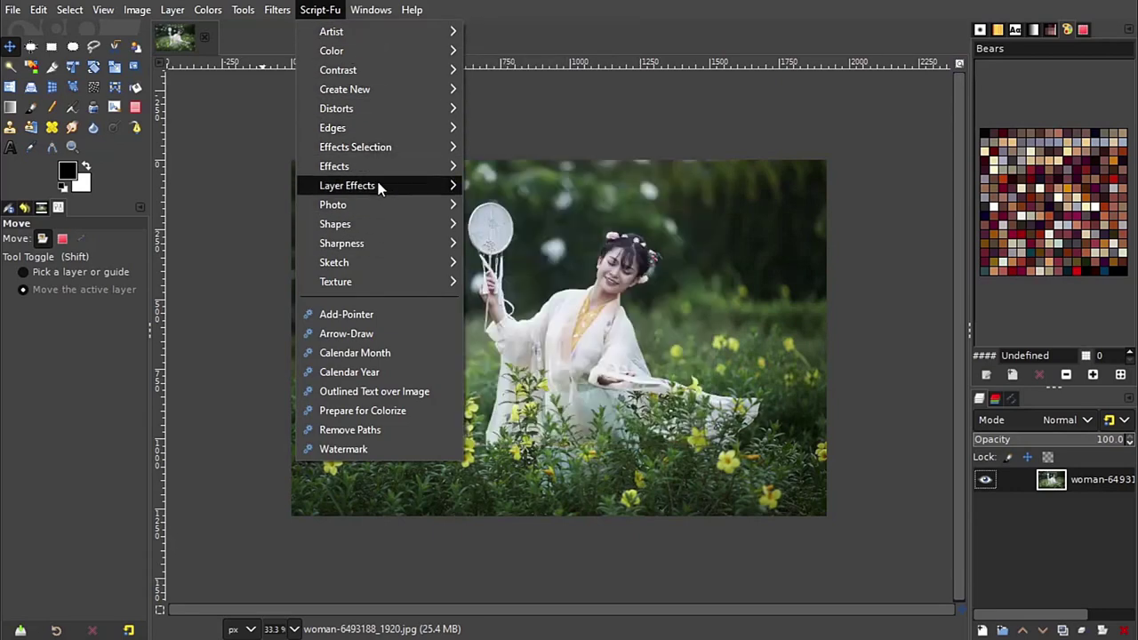
{"action": "mouse_move", "coordinate": [347, 185]}
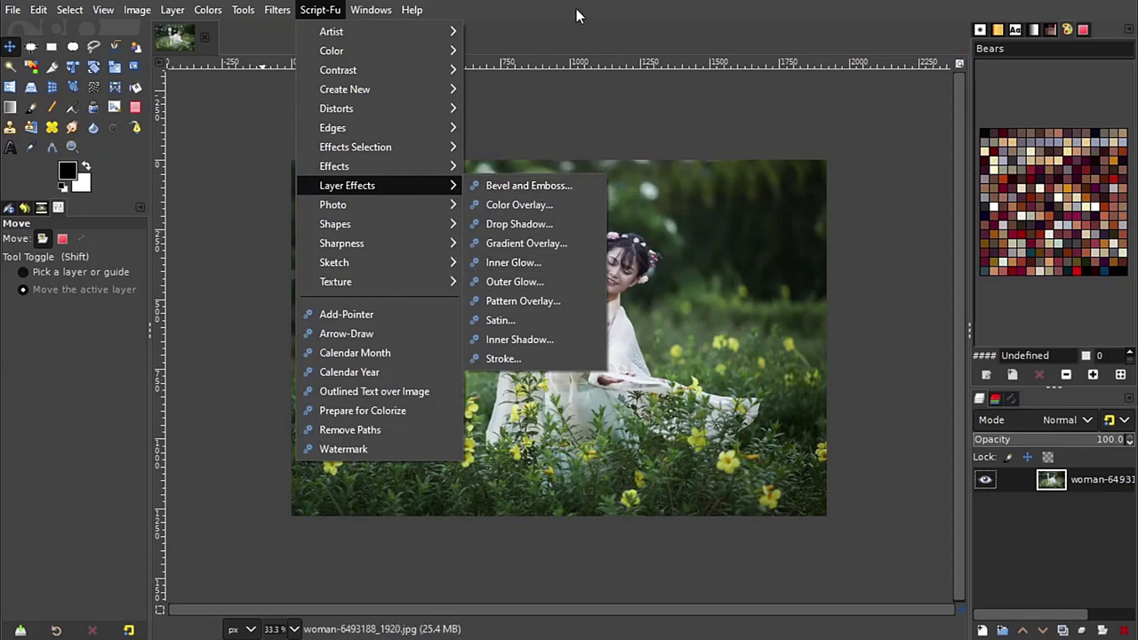
{"action": "left_click", "coordinate": [576, 8]}
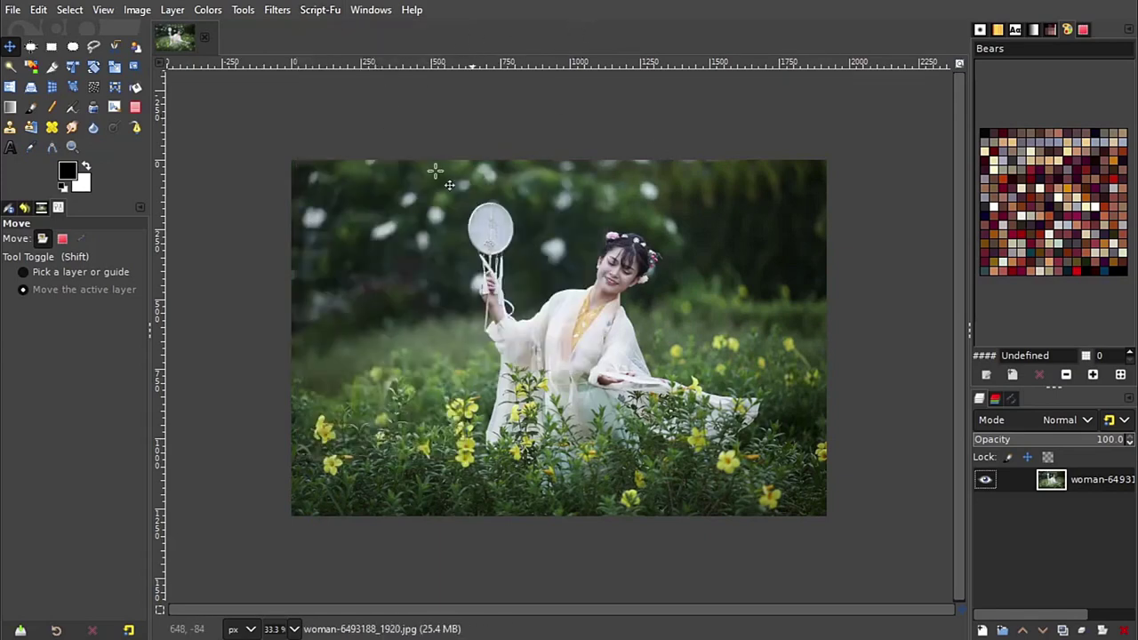
{"action": "left_click", "coordinate": [277, 9]}
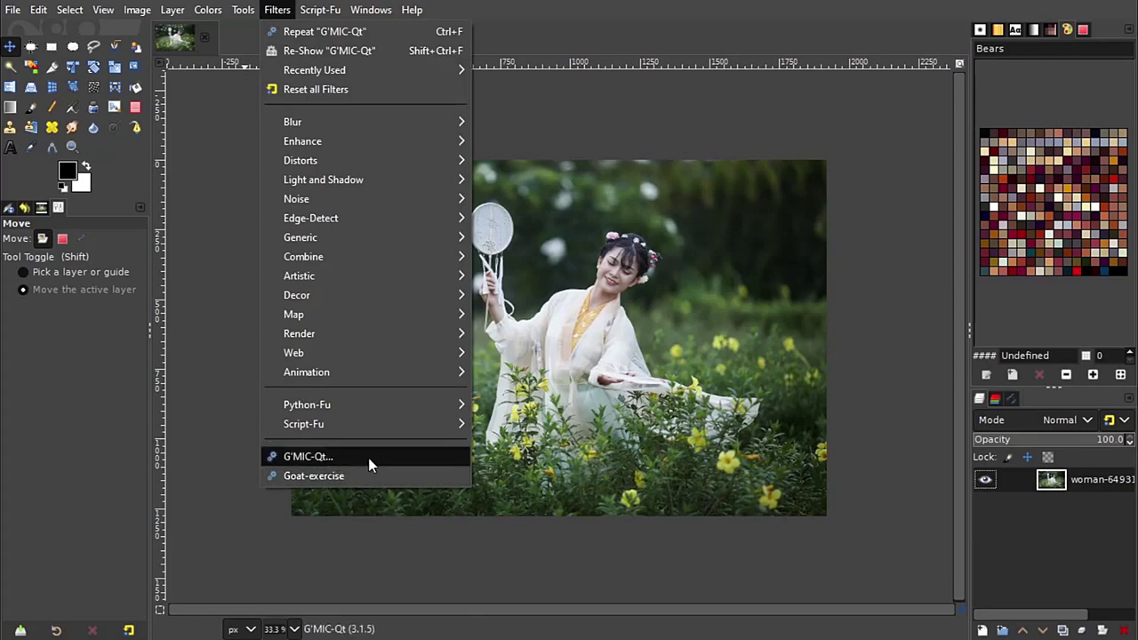
{"action": "left_click", "coordinate": [699, 134]}
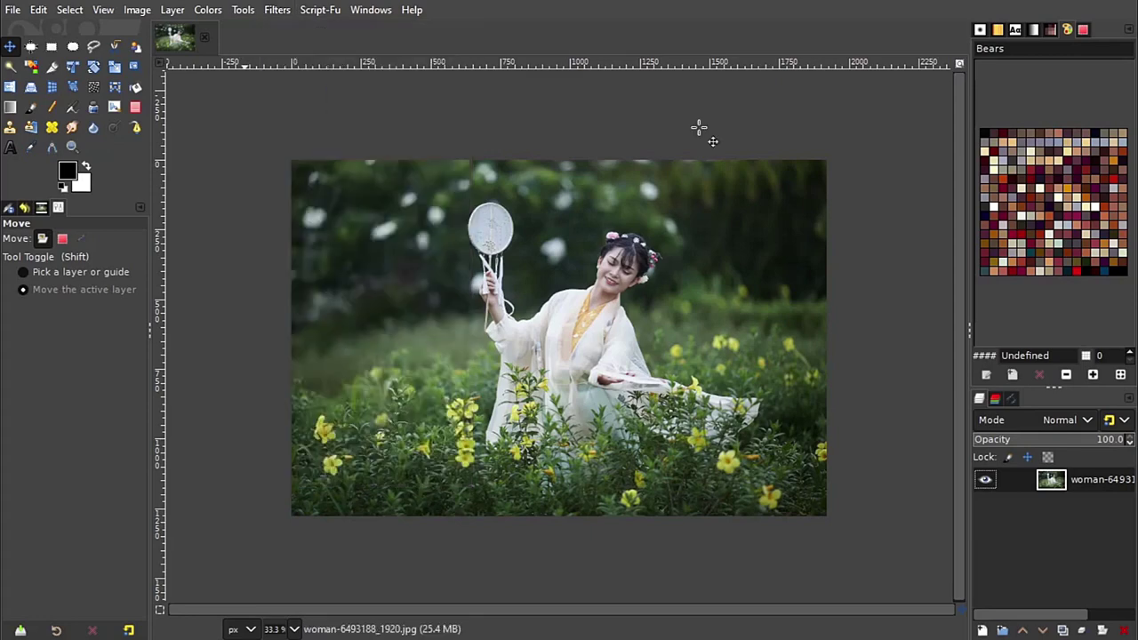